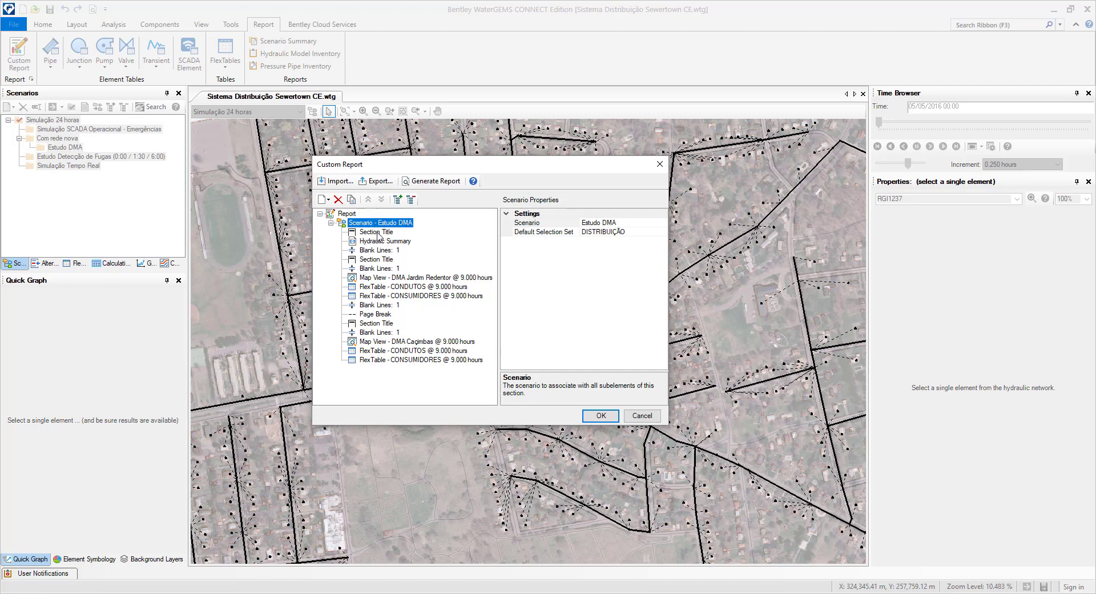
# Review the first section title's subtitle and the Hydraulic Summary, widening the Custom Report dialog to show the full text
pyautogui.click(379, 233)
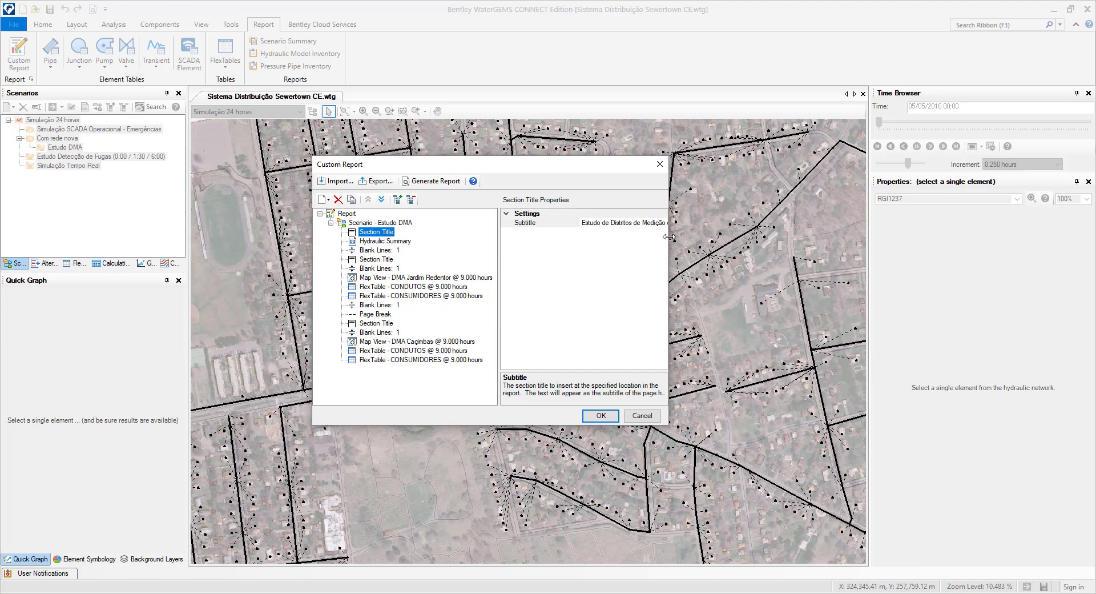
pyautogui.moveTo(669, 237); pyautogui.dragTo(758, 237)
pyautogui.moveTo(621, 217); pyautogui.dragTo(572, 217)
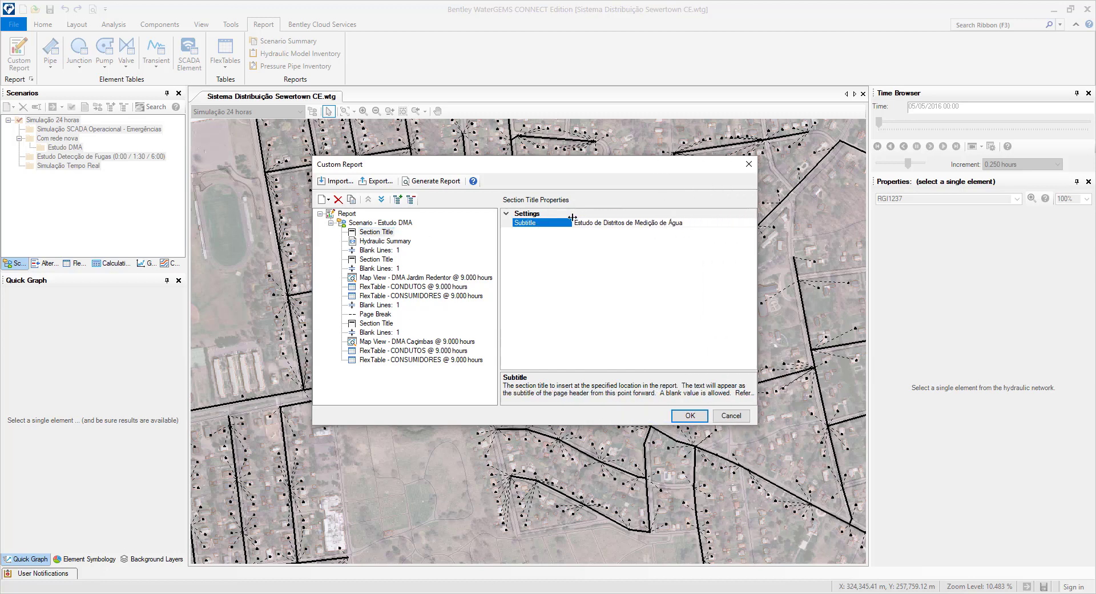
pyautogui.click(400, 242)
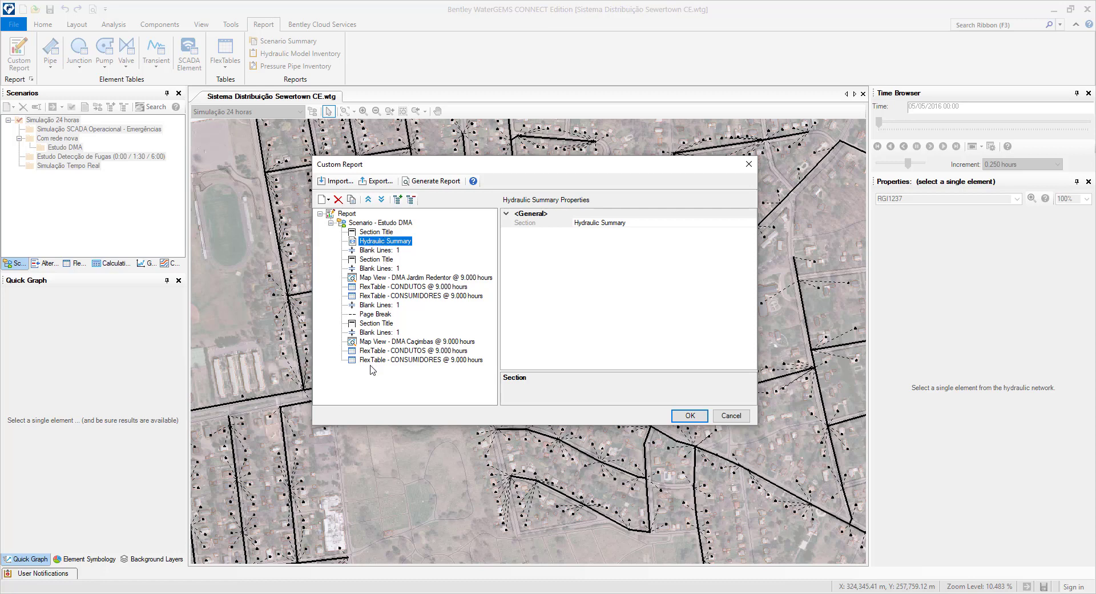
# Examine which elements and summary sections can be added under the Estudo DMA scenario of the report
pyautogui.rightClick(377, 242)
pyautogui.rightClick(378, 224)
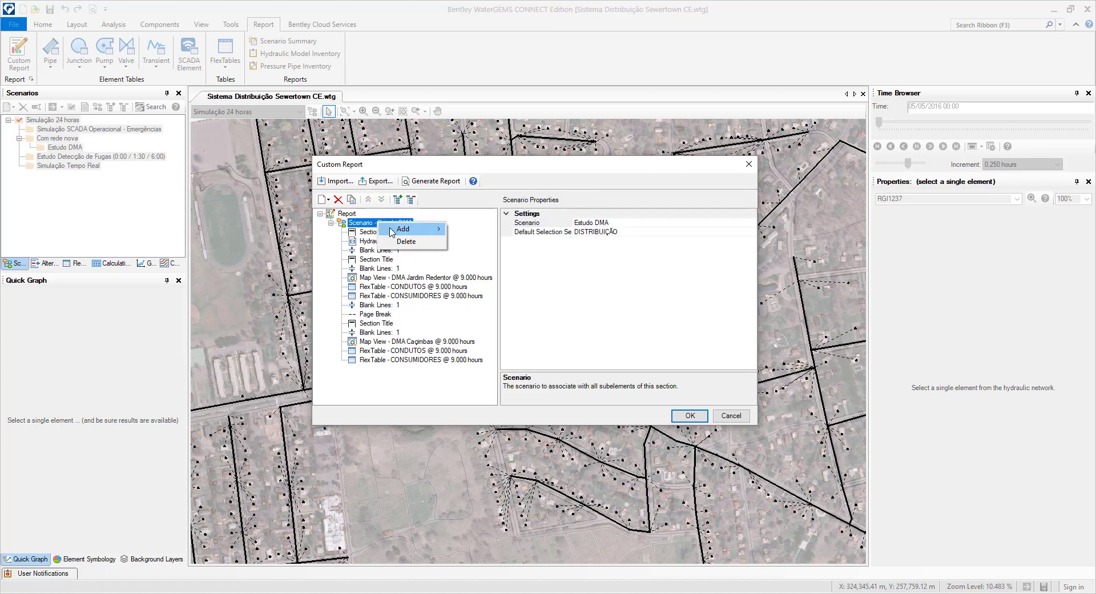
pyautogui.moveTo(393, 231)
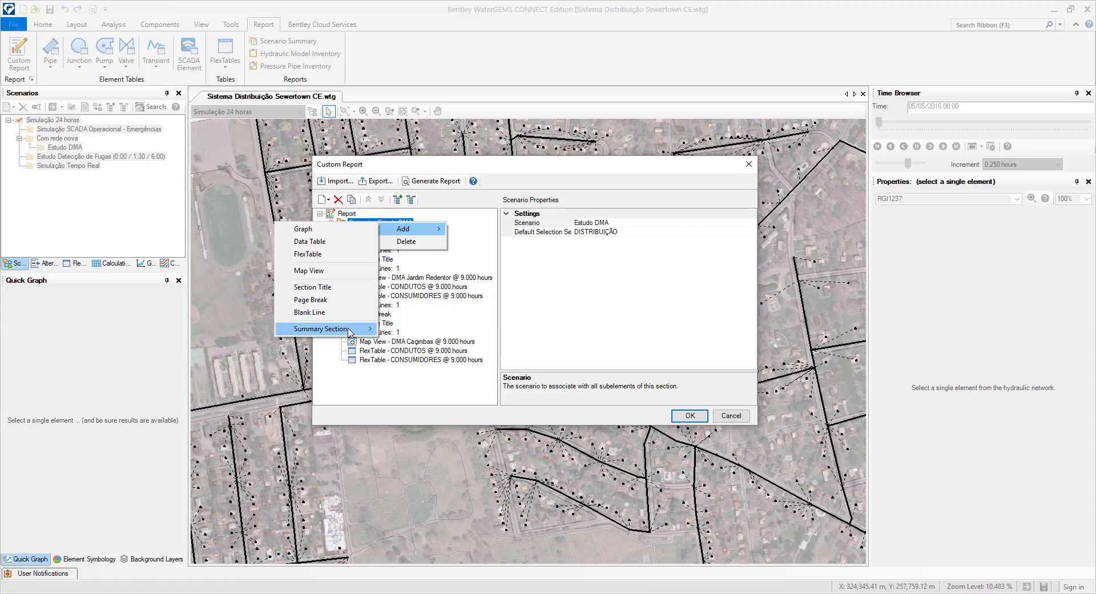
pyautogui.moveTo(346, 333)
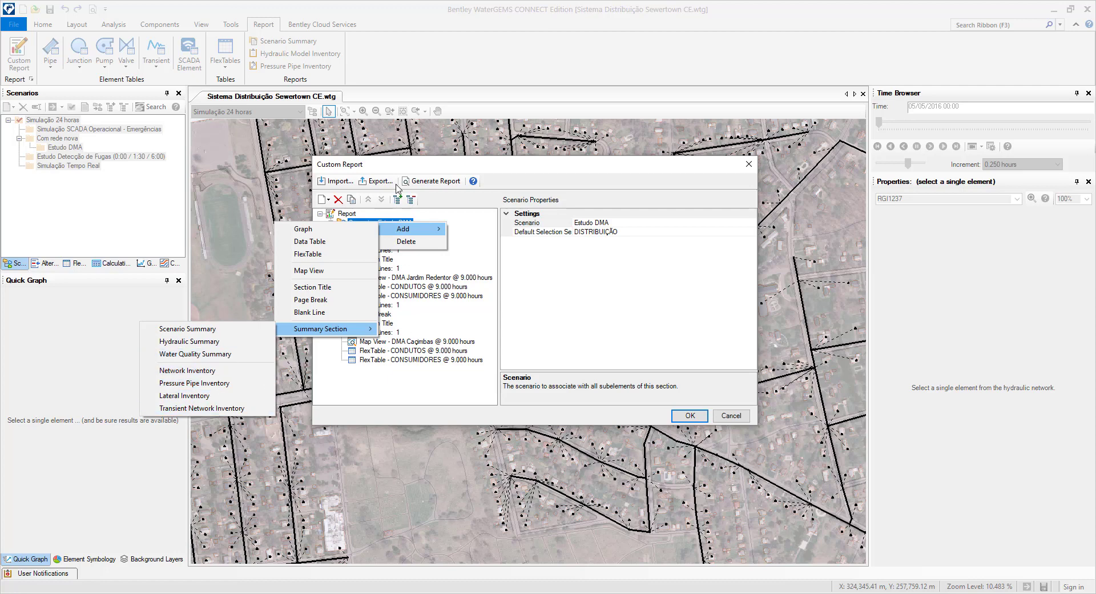
pyautogui.click(412, 173)
# Review the second section title's subtitle and the blank lines around it in the report structure
pyautogui.click(379, 250)
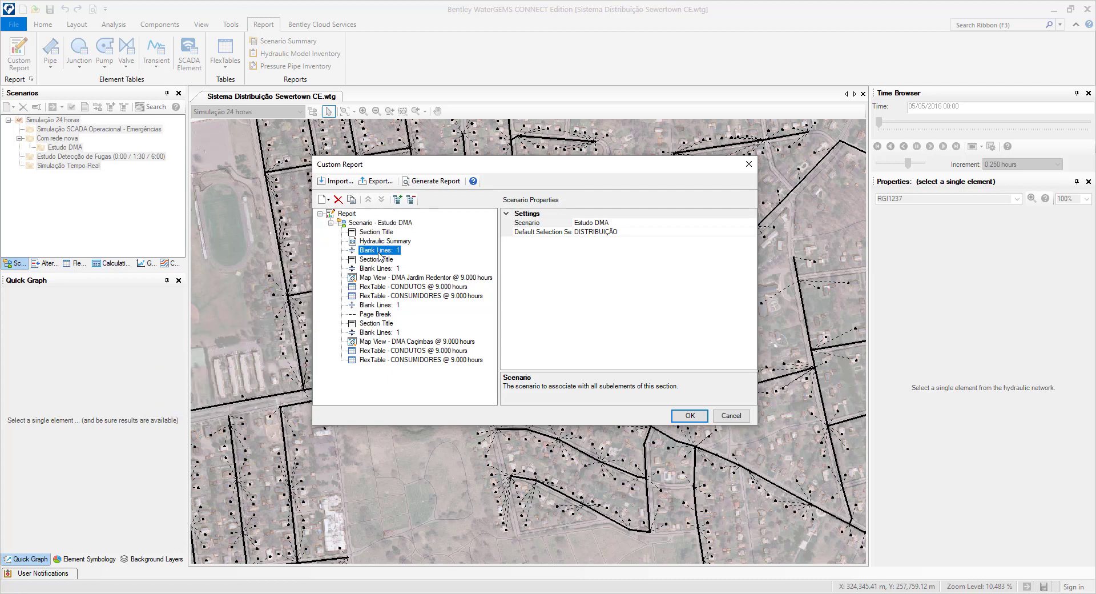
pyautogui.click(374, 260)
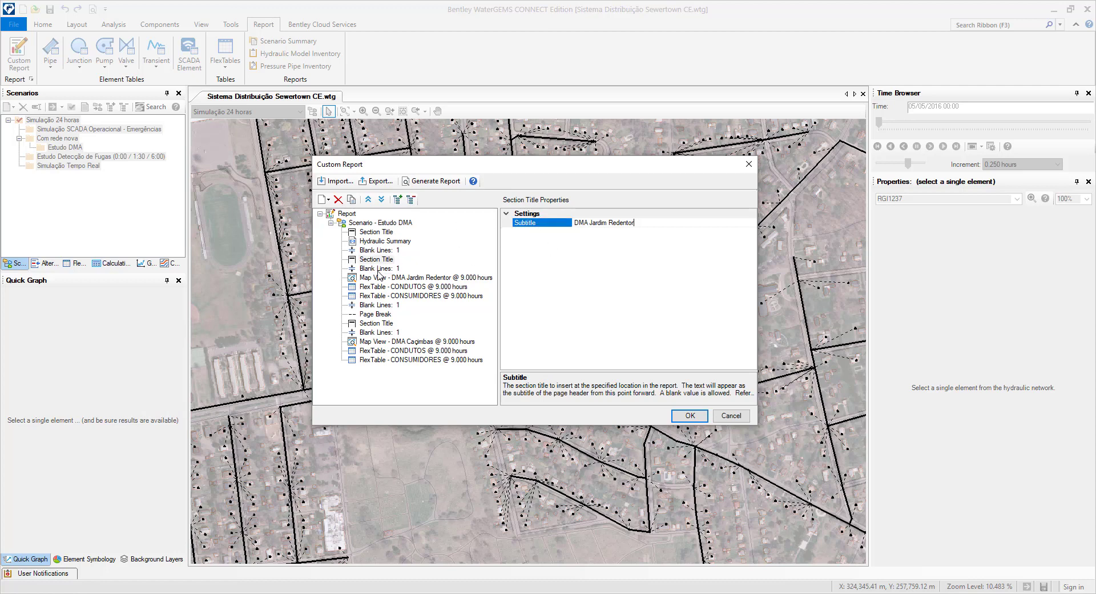
pyautogui.click(378, 268)
# Review the View Name and Symbology Definition settings of the DMA Jardim Redentor map view, with the full setting names shown
pyautogui.click(380, 278)
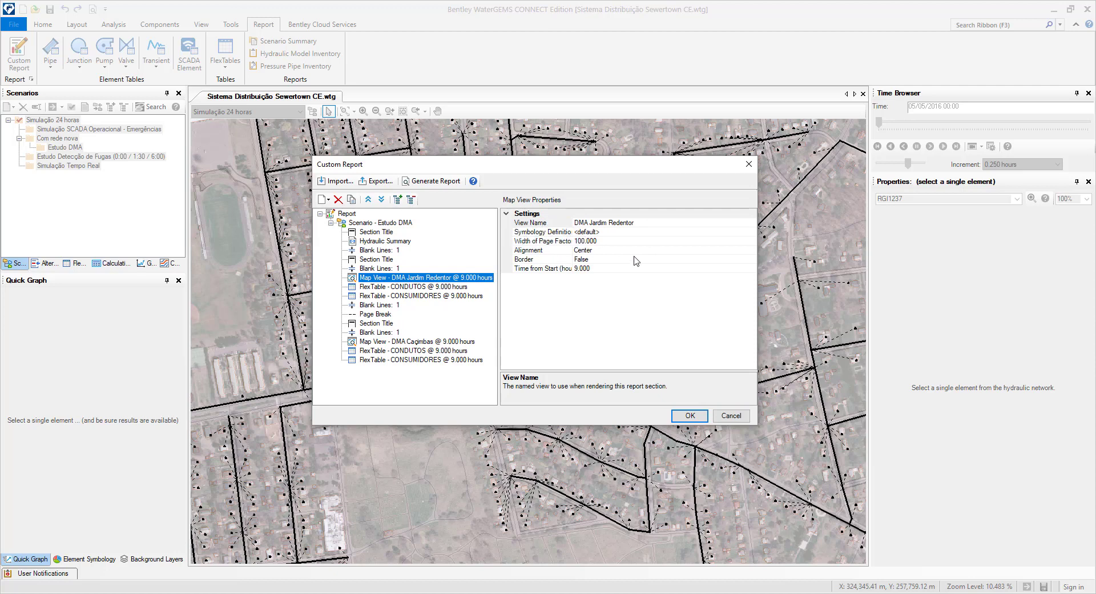
pyautogui.moveTo(476, 172); pyautogui.dragTo(420, 174)
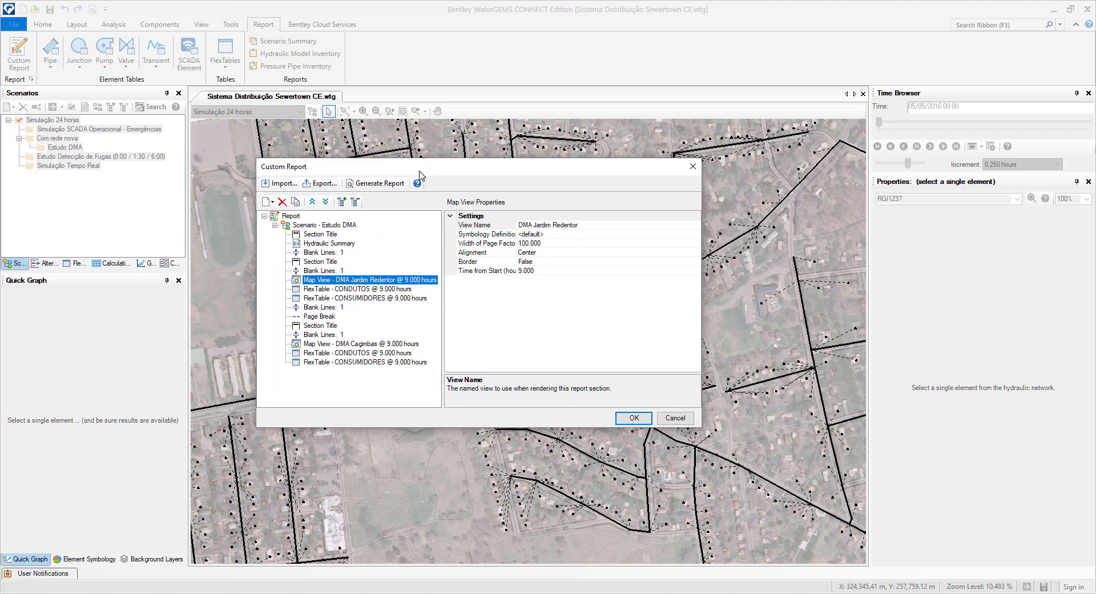
pyautogui.click(572, 225)
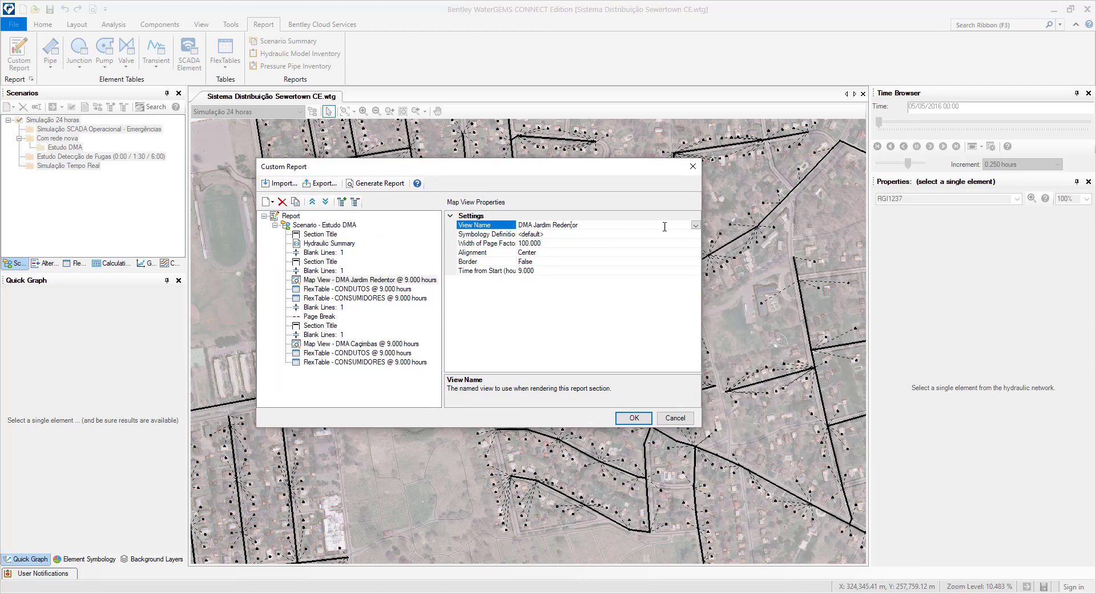
pyautogui.click(696, 225)
pyautogui.click(480, 229)
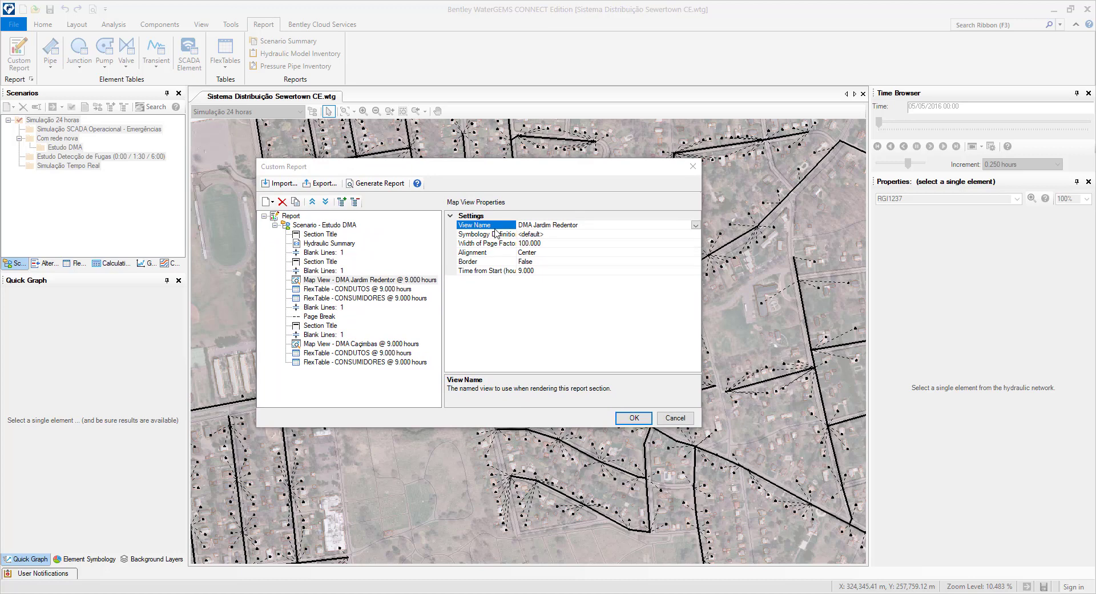
pyautogui.click(502, 235)
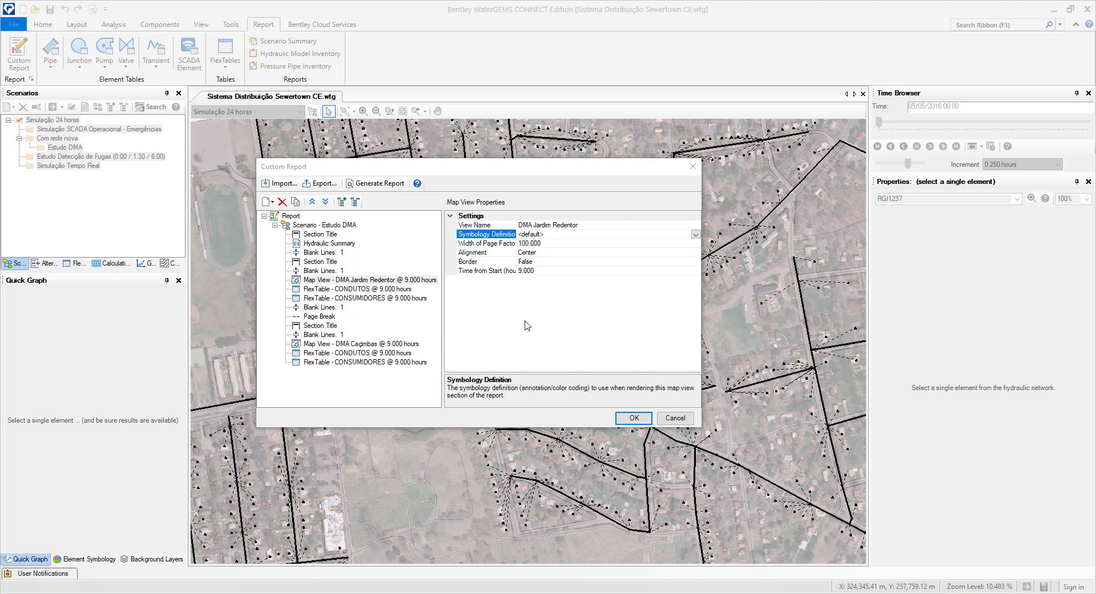
pyautogui.moveTo(517, 223); pyautogui.dragTo(532, 223)
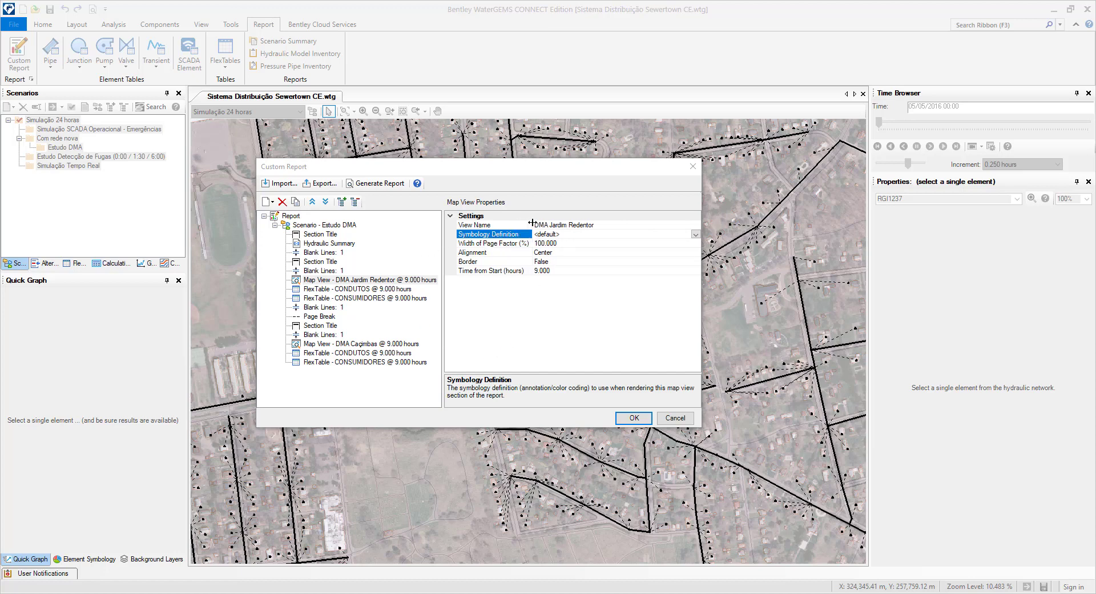
# Examine the page width factor, alignment options, border and time from start settings of the DMA Jardim Redentor map view
pyautogui.click(490, 244)
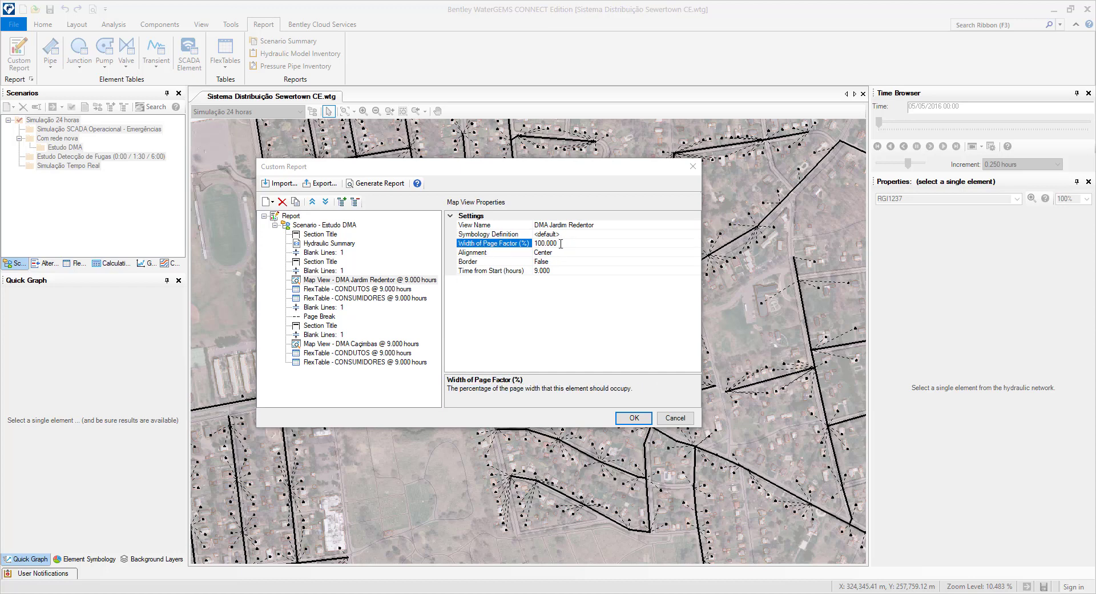
pyautogui.click(489, 254)
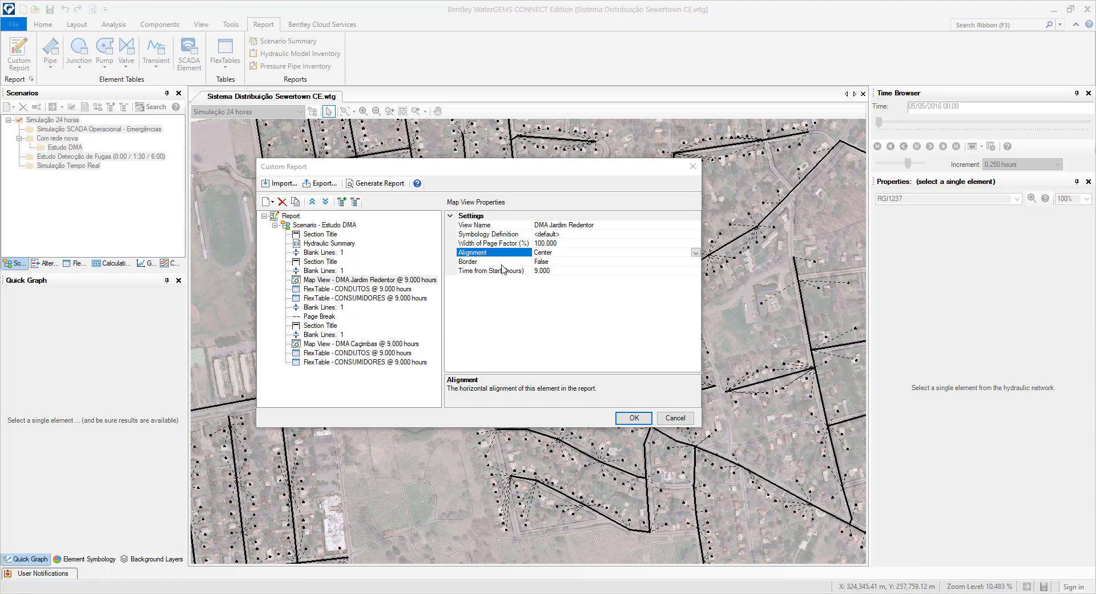
pyautogui.click(695, 253)
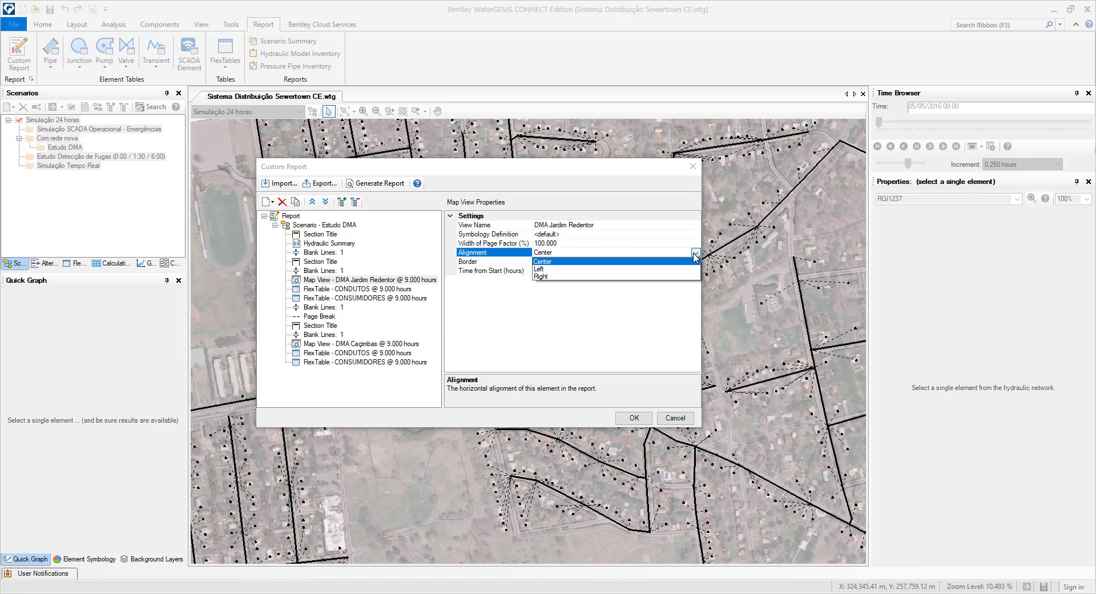
pyautogui.click(502, 255)
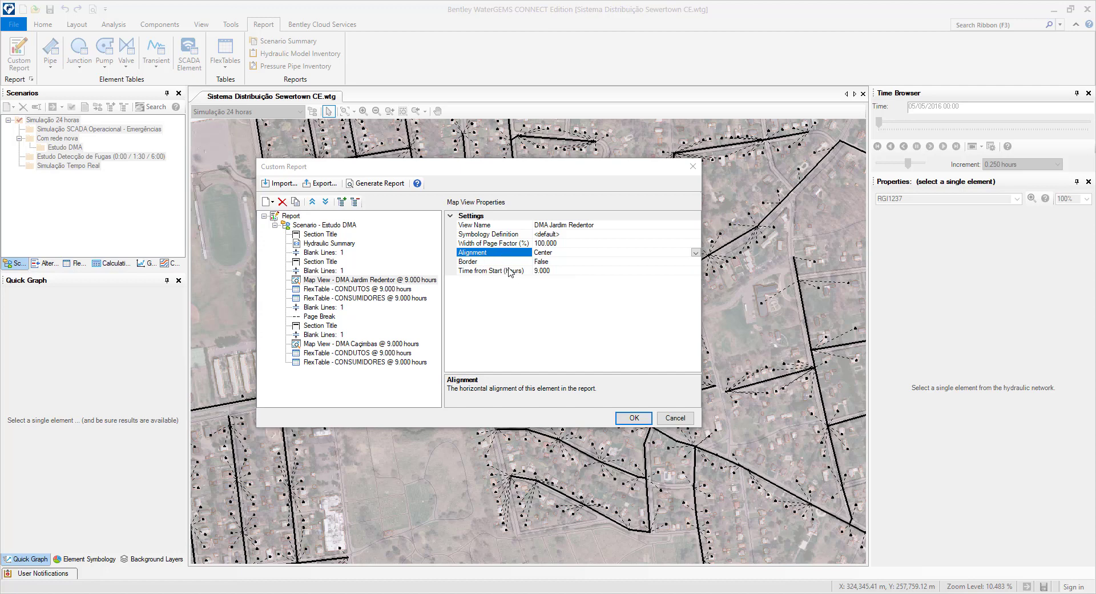
pyautogui.click(505, 262)
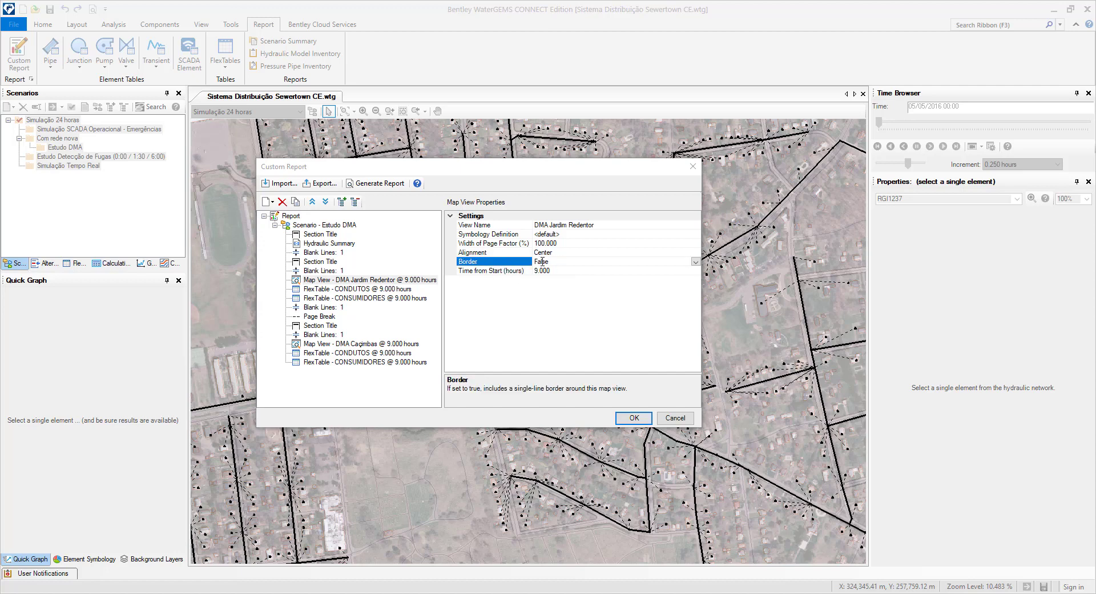
pyautogui.click(510, 271)
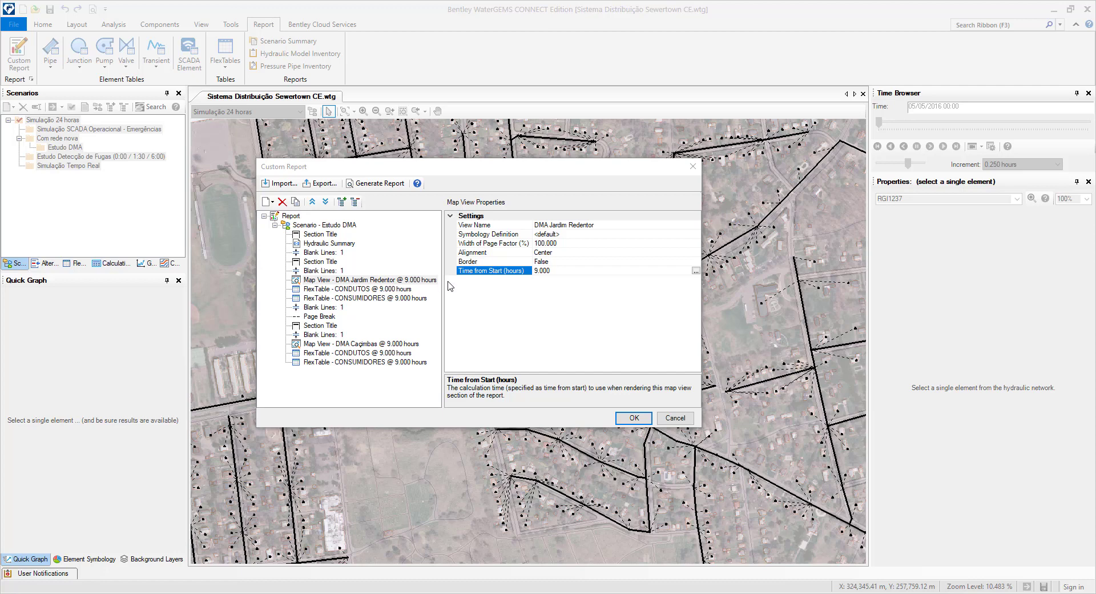
# Compare the settings of the CONDUTOS and CONSUMIDORES FlexTables listed under the DMA Jardim Redentor map view
pyautogui.click(350, 291)
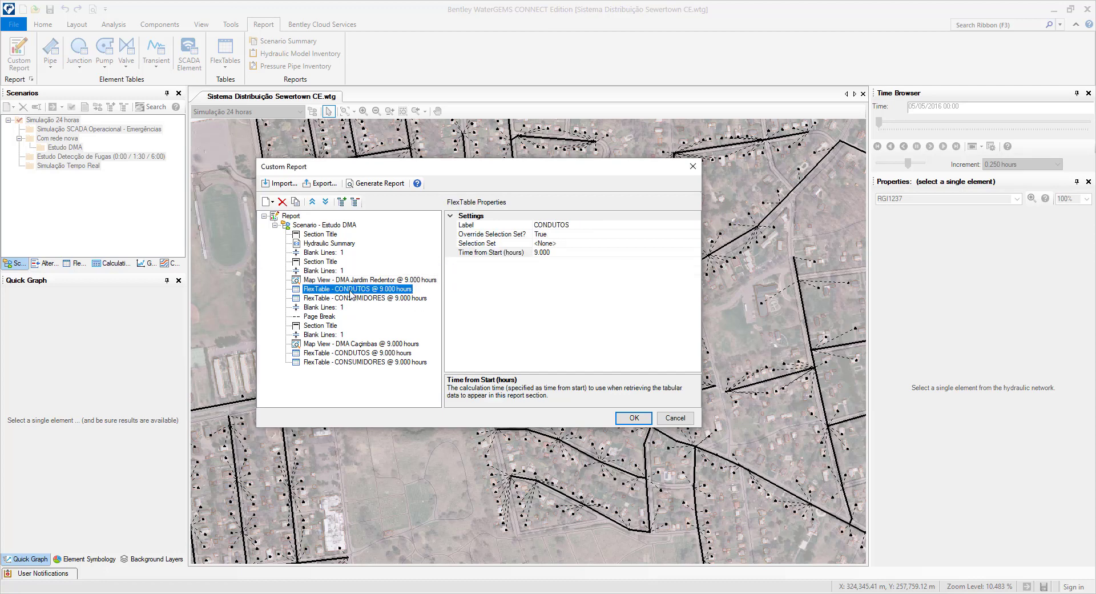
pyautogui.click(336, 299)
pyautogui.click(340, 290)
pyautogui.click(341, 299)
pyautogui.click(344, 280)
pyautogui.click(381, 291)
pyautogui.click(403, 298)
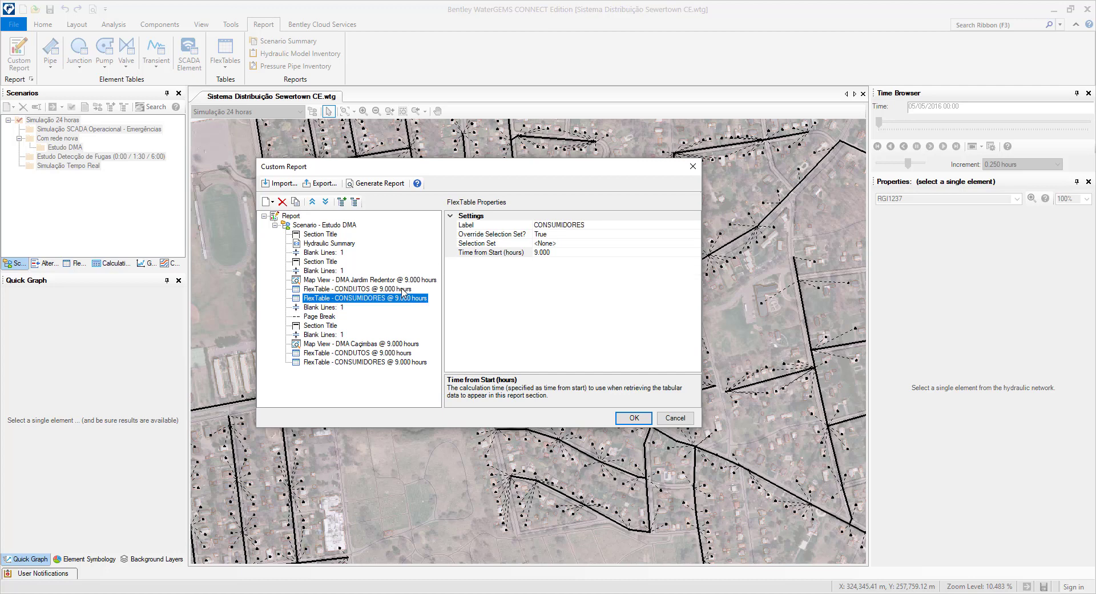
pyautogui.click(358, 289)
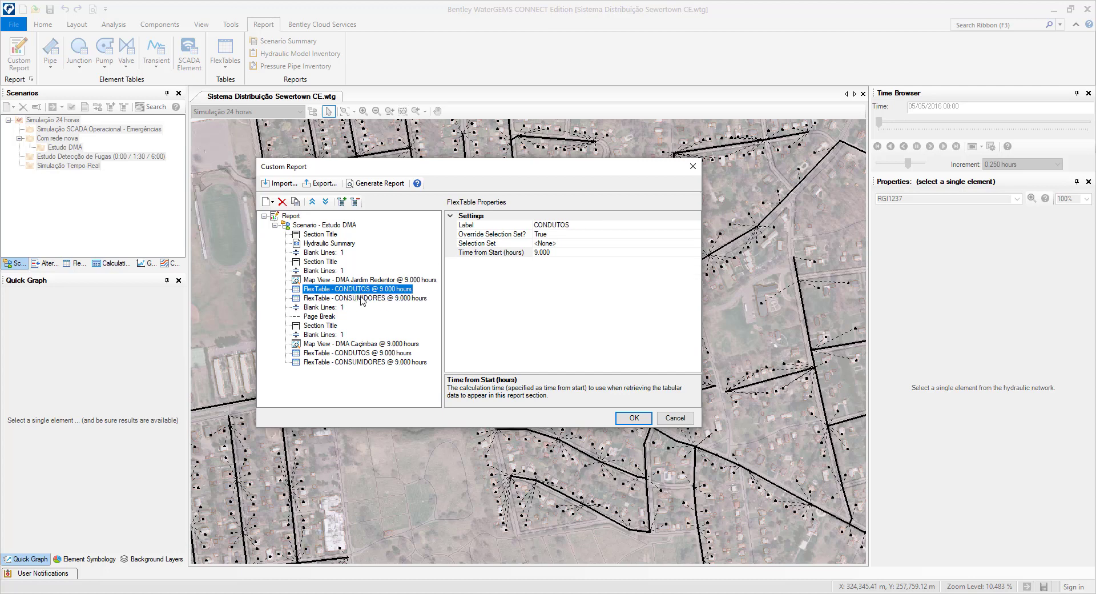
pyautogui.click(362, 299)
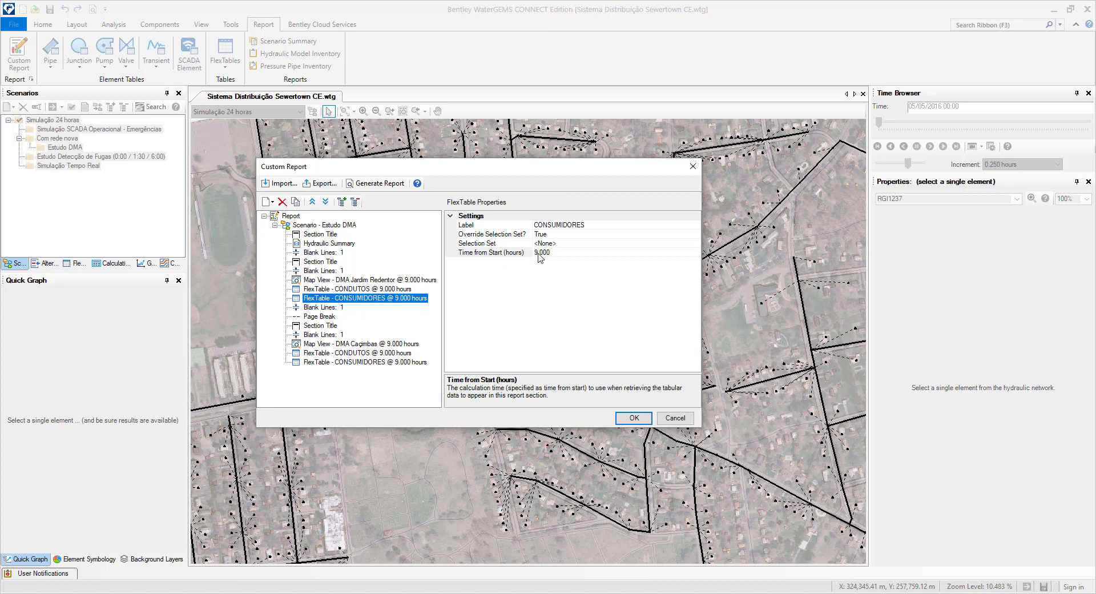
# Set the selection set of the first CONDUTOS FlexTable to DISTRIBUIÇÃO
pyautogui.click(395, 289)
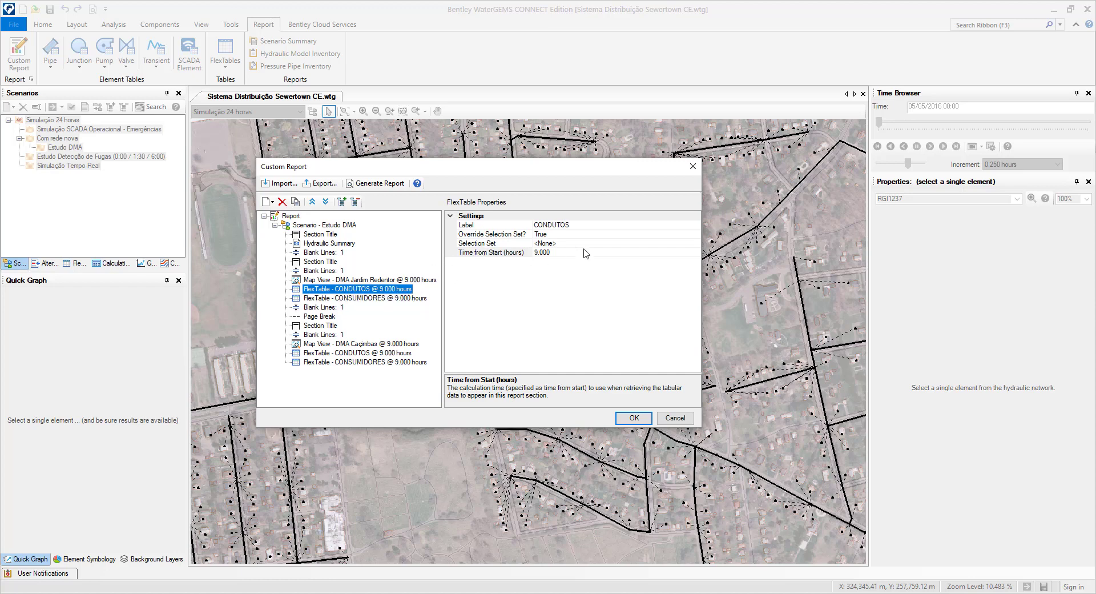
pyautogui.click(484, 244)
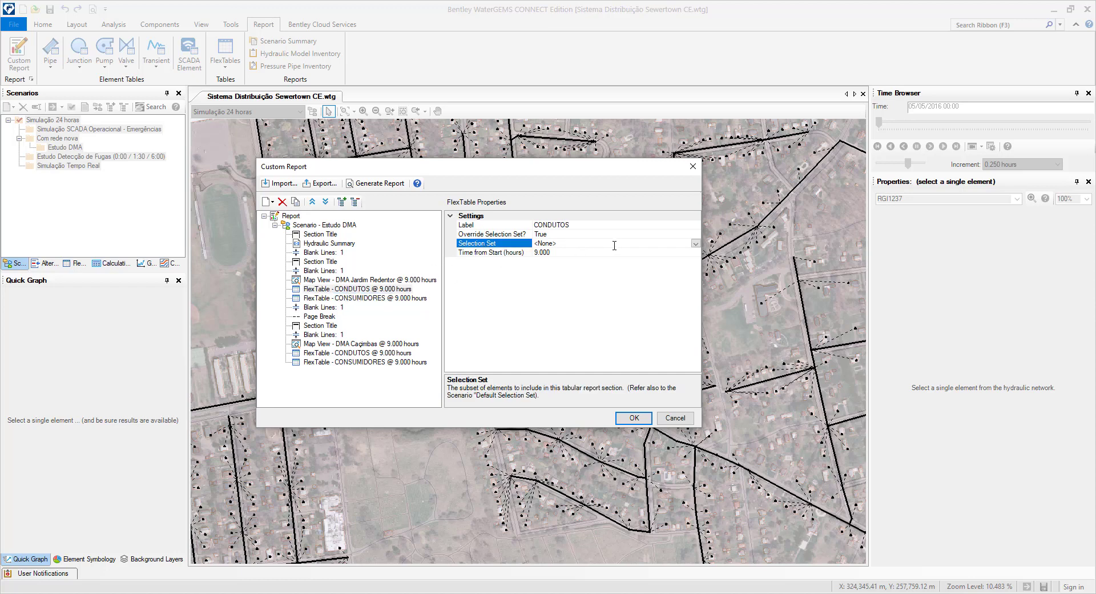
pyautogui.click(695, 243)
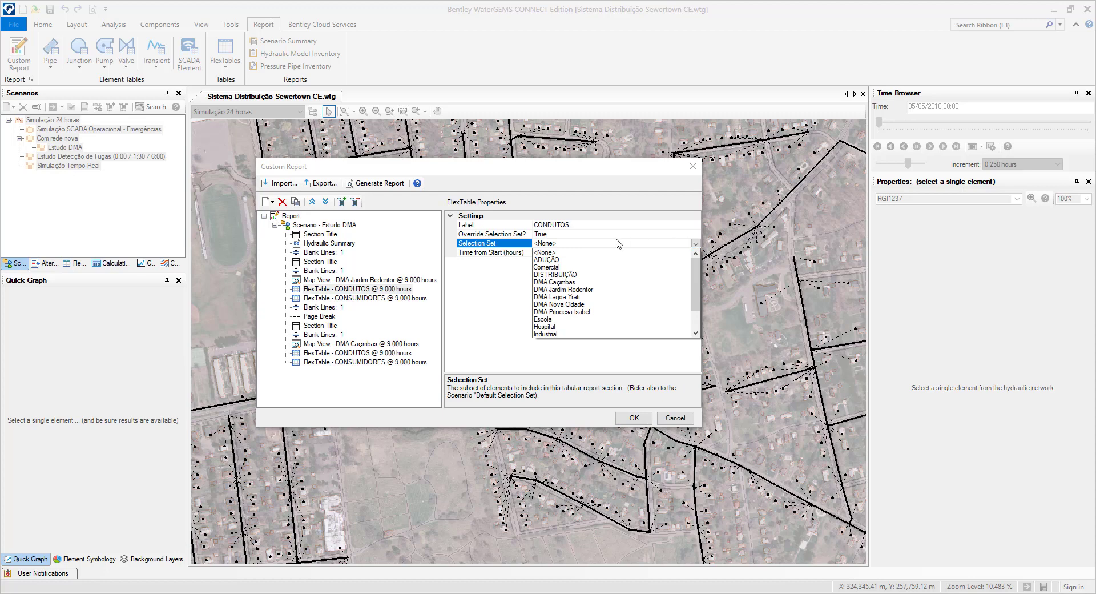
pyautogui.click(556, 275)
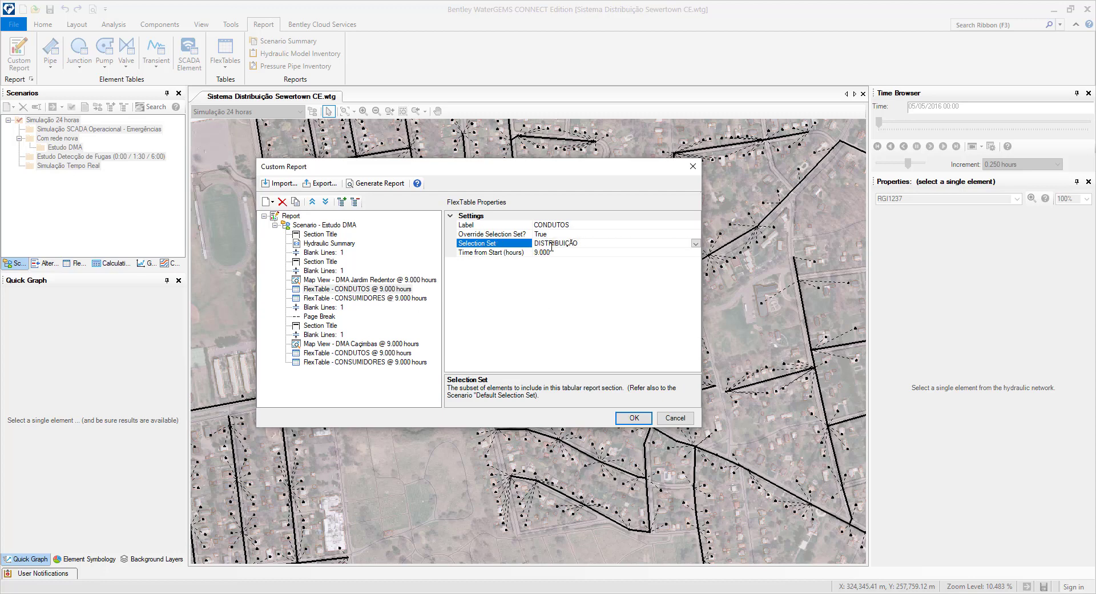
# Change the selection set of the first CONDUTOS FlexTable to DMA Jardim Redentor
pyautogui.click(695, 243)
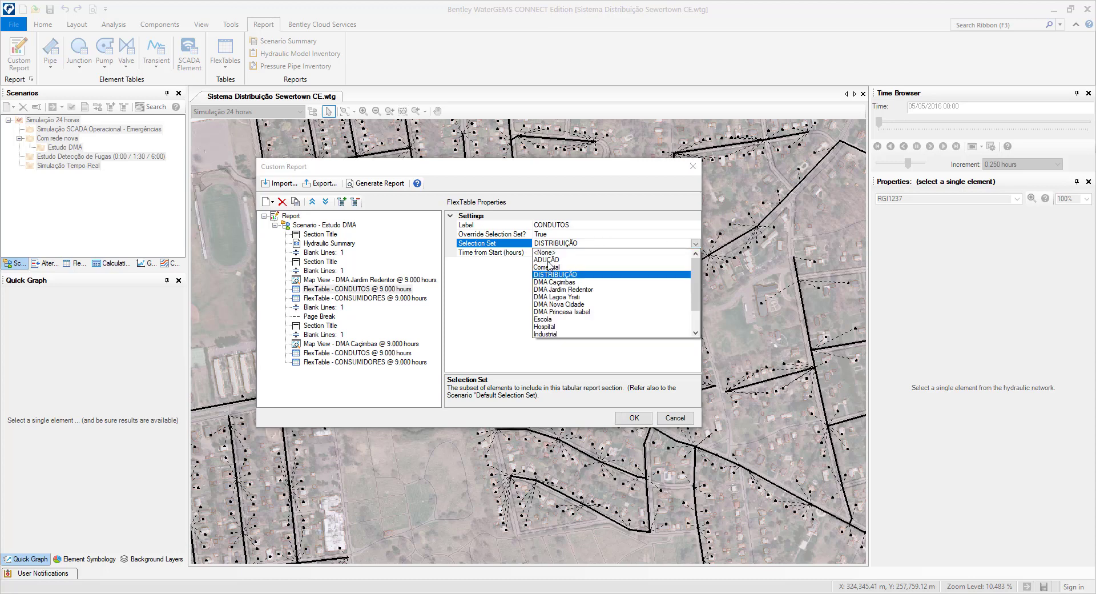
pyautogui.click(511, 249)
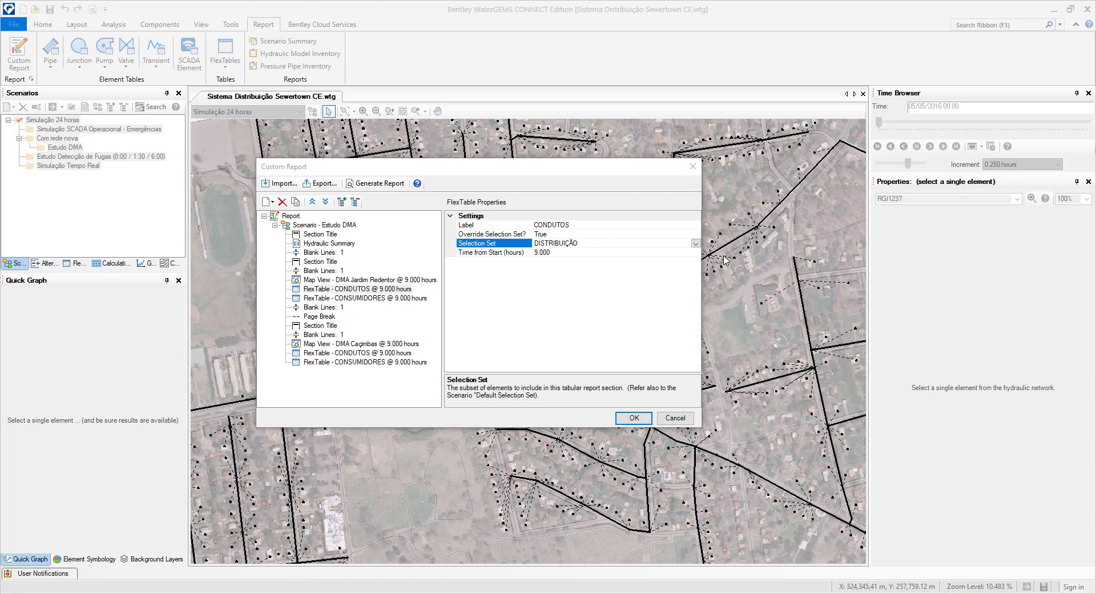
pyautogui.click(696, 244)
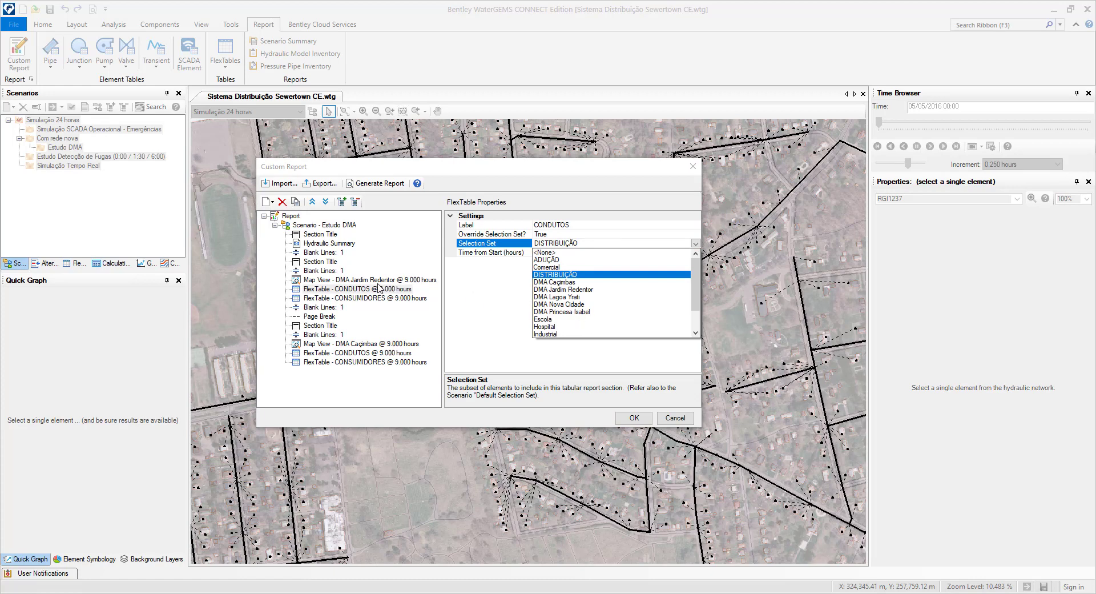
pyautogui.click(568, 290)
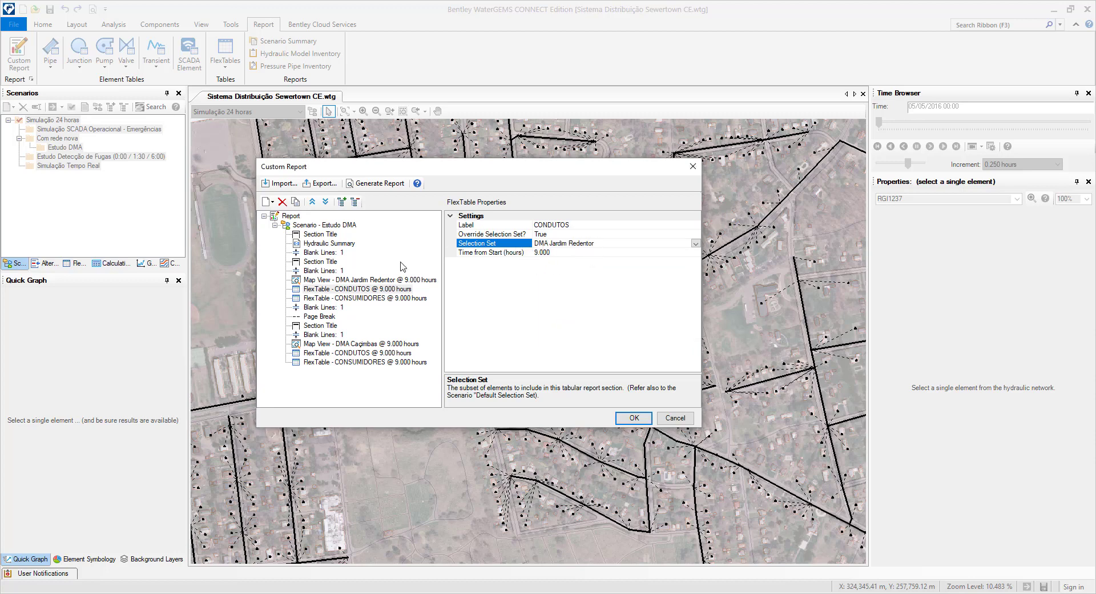
# Set the selection set of the first CONSUMIDORES FlexTable to DMA Jardim Redentor
pyautogui.click(359, 298)
pyautogui.click(610, 243)
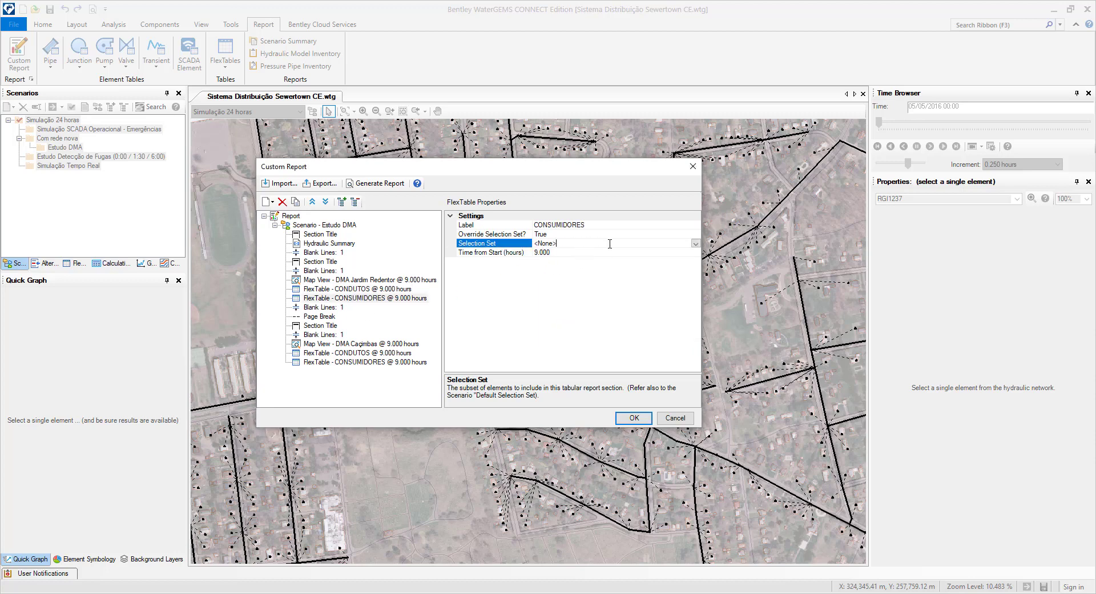
pyautogui.click(695, 244)
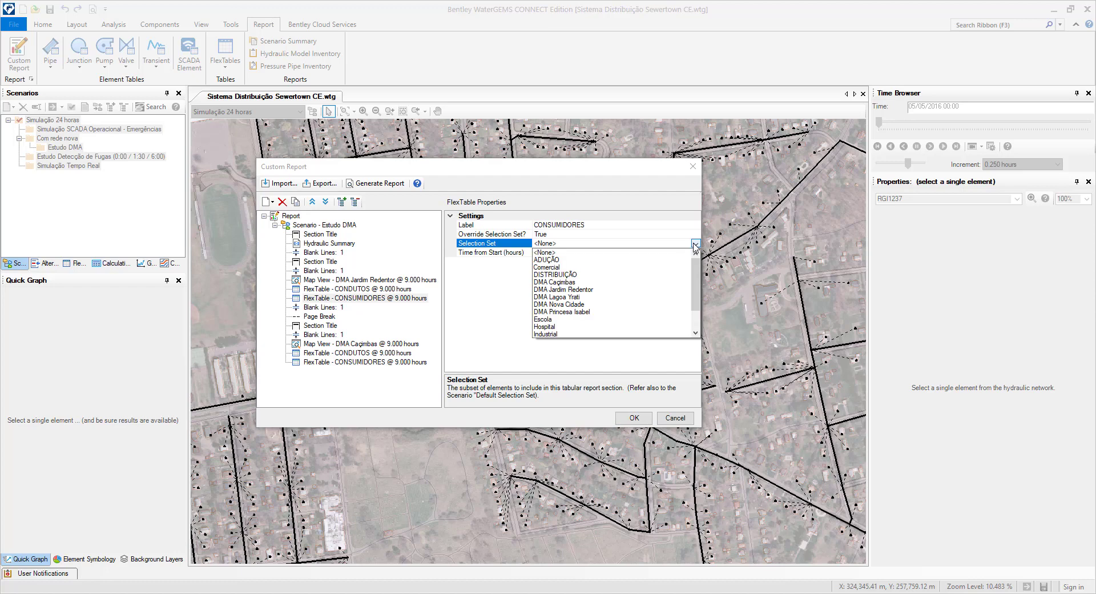
pyautogui.click(567, 290)
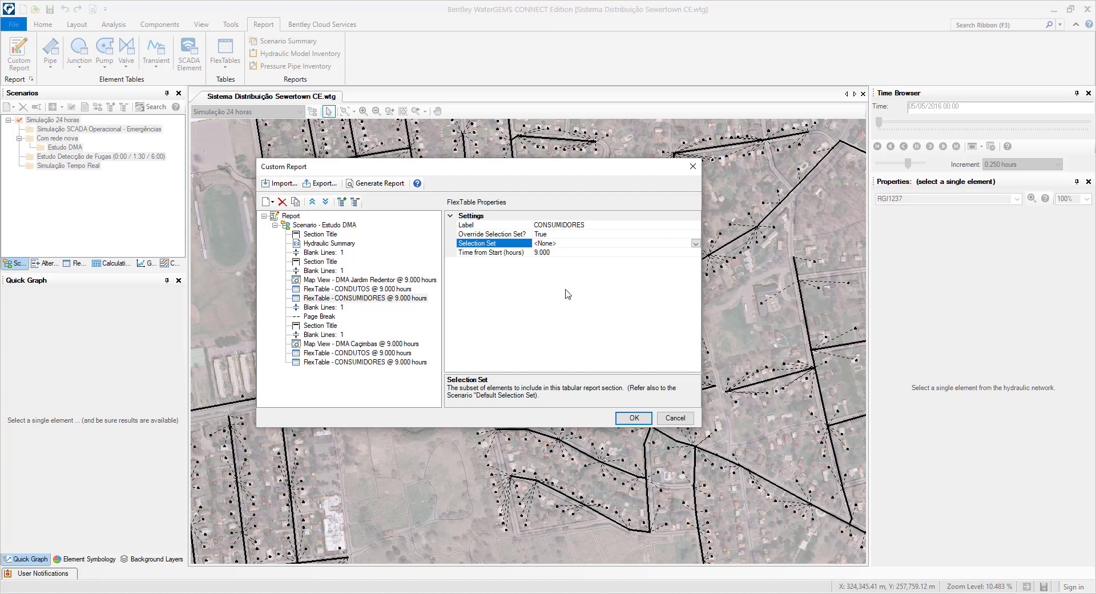
# Check the settings of the DMA Caçimbas map view and the selection sets of the CONDUTOS and CONSUMIDORES FlexTables below it
pyautogui.click(328, 308)
pyautogui.click(334, 345)
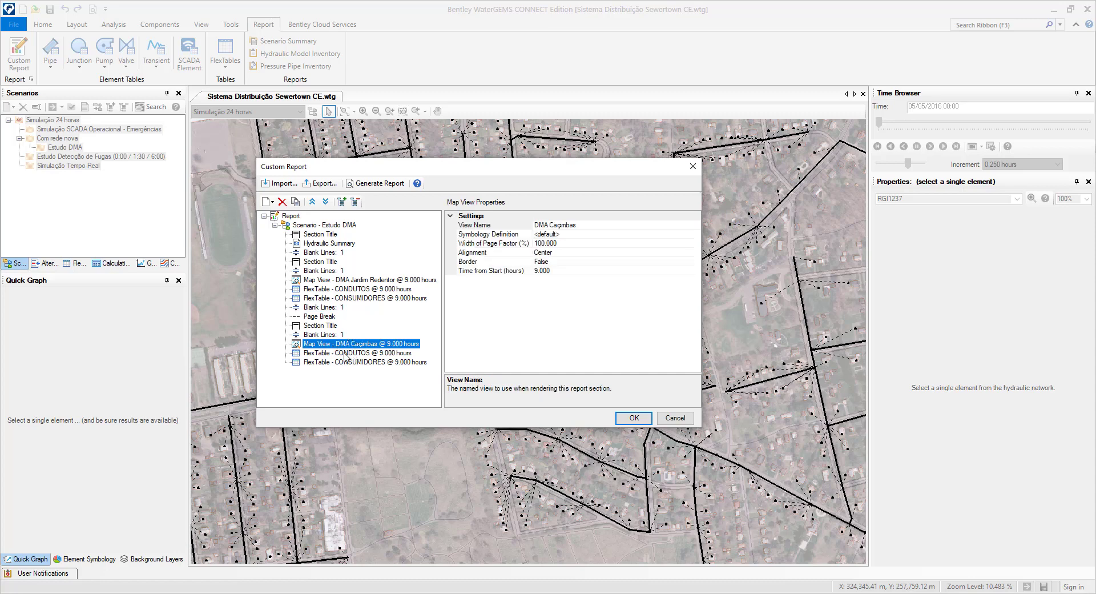
pyautogui.click(345, 354)
pyautogui.click(478, 245)
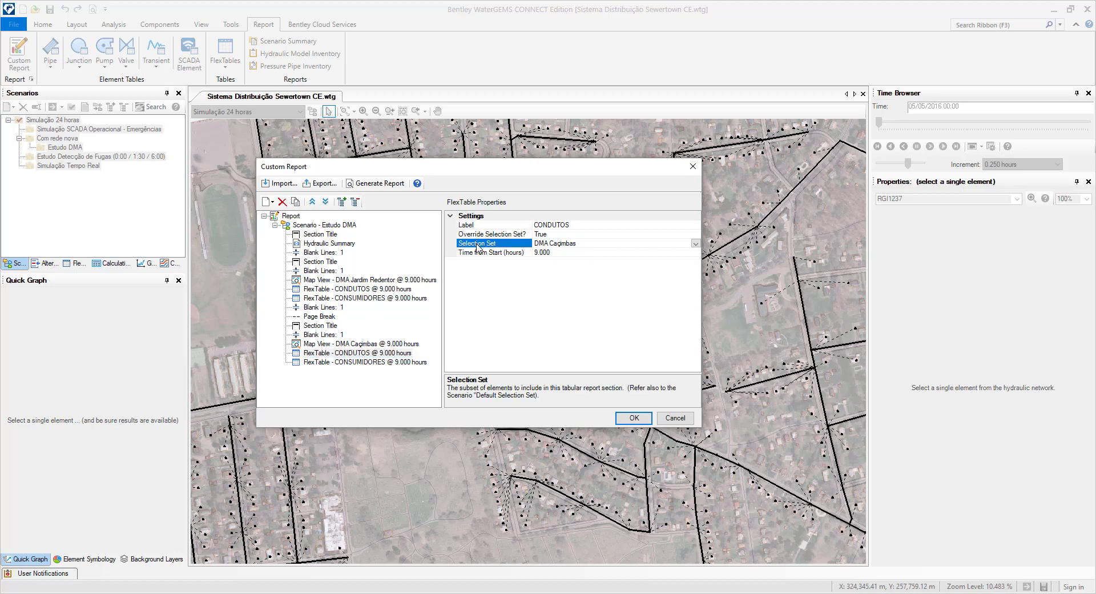
pyautogui.click(374, 362)
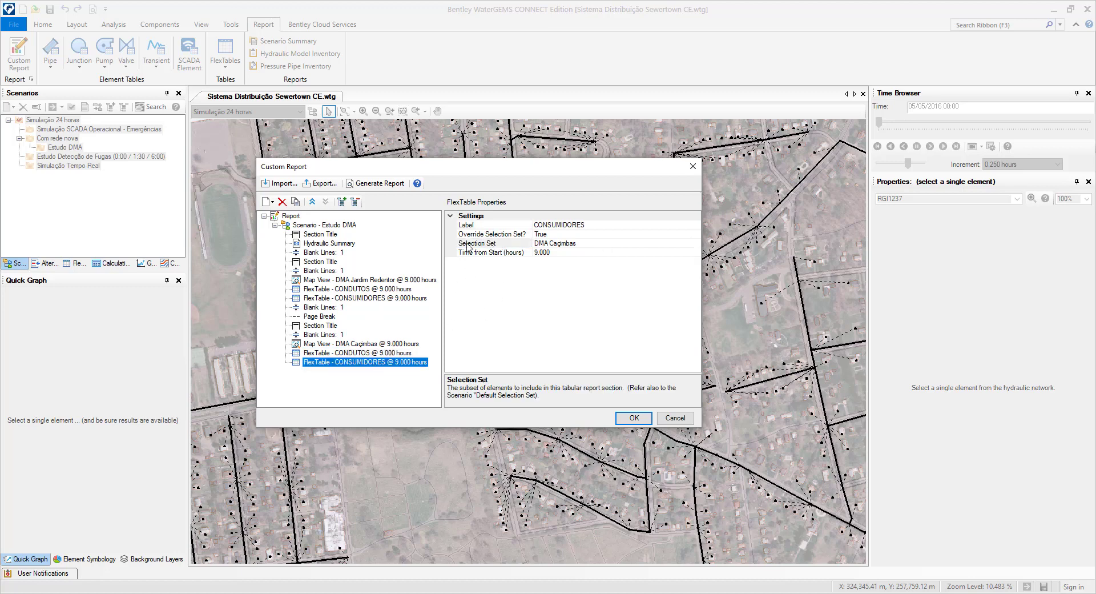
# Add another scenario section to the report and open the list of scenarios that can be assigned to it
pyautogui.click(291, 216)
pyautogui.rightClick(291, 216)
pyautogui.click(219, 226)
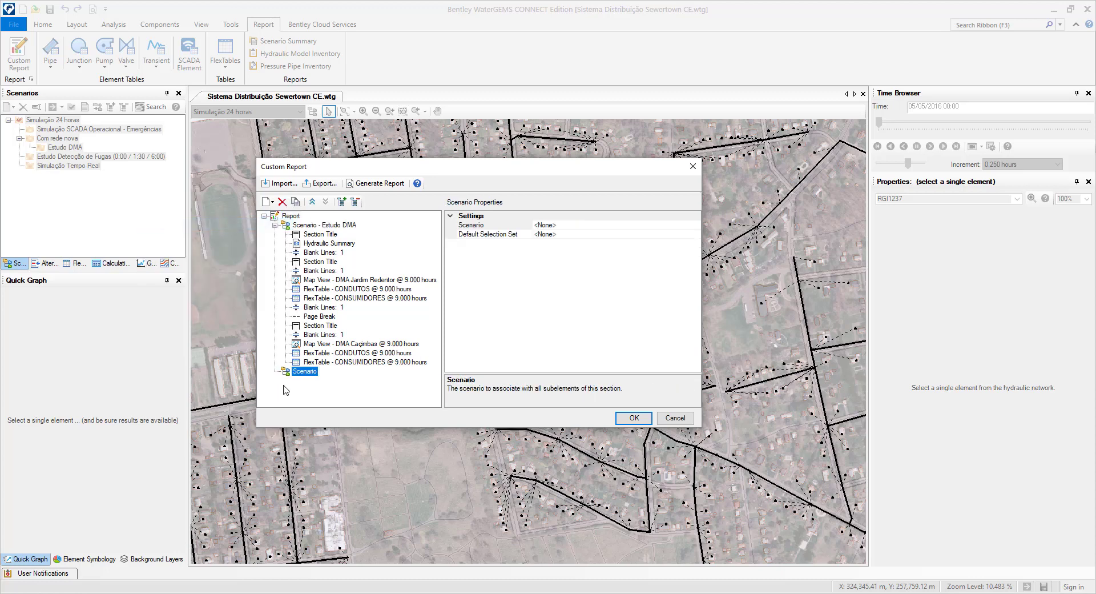
pyautogui.click(605, 225)
pyautogui.click(692, 225)
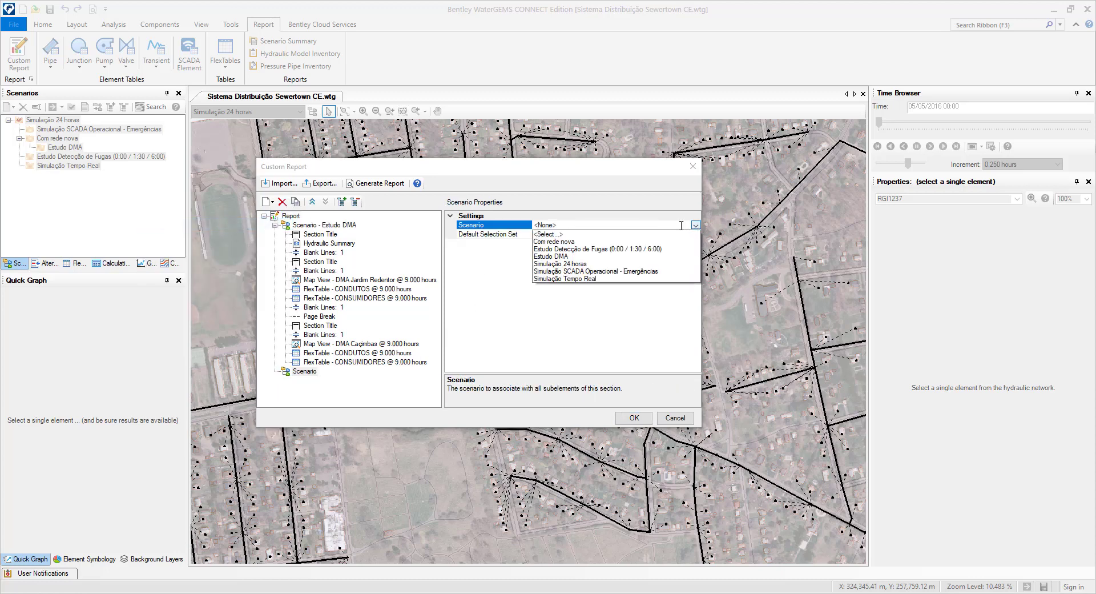
# Delete the empty scenario section at the end of the report
pyautogui.click(307, 374)
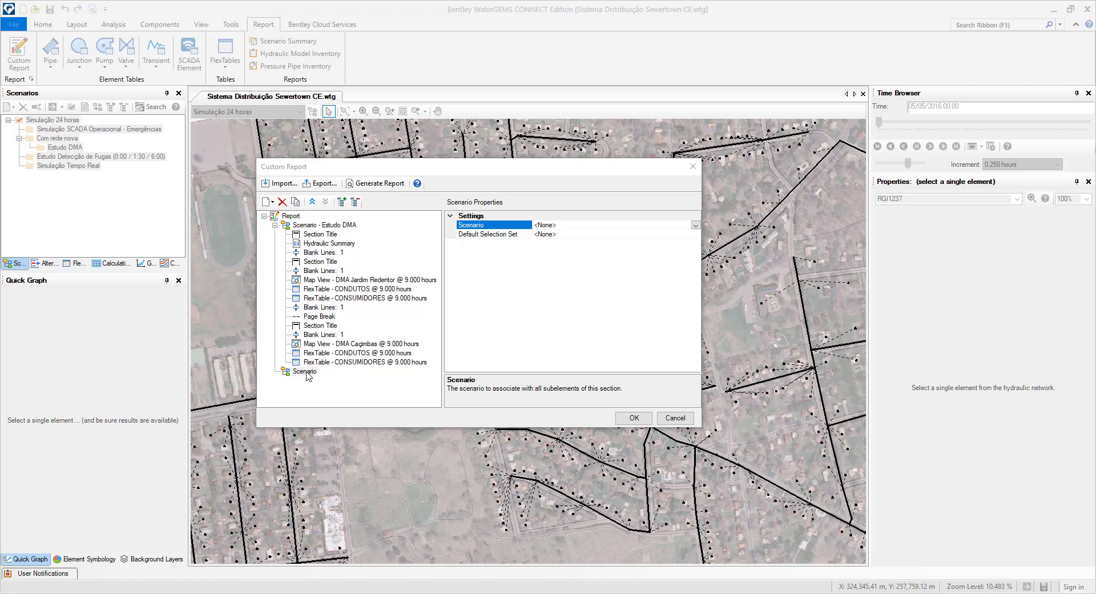
pyautogui.click(308, 363)
pyautogui.click(305, 371)
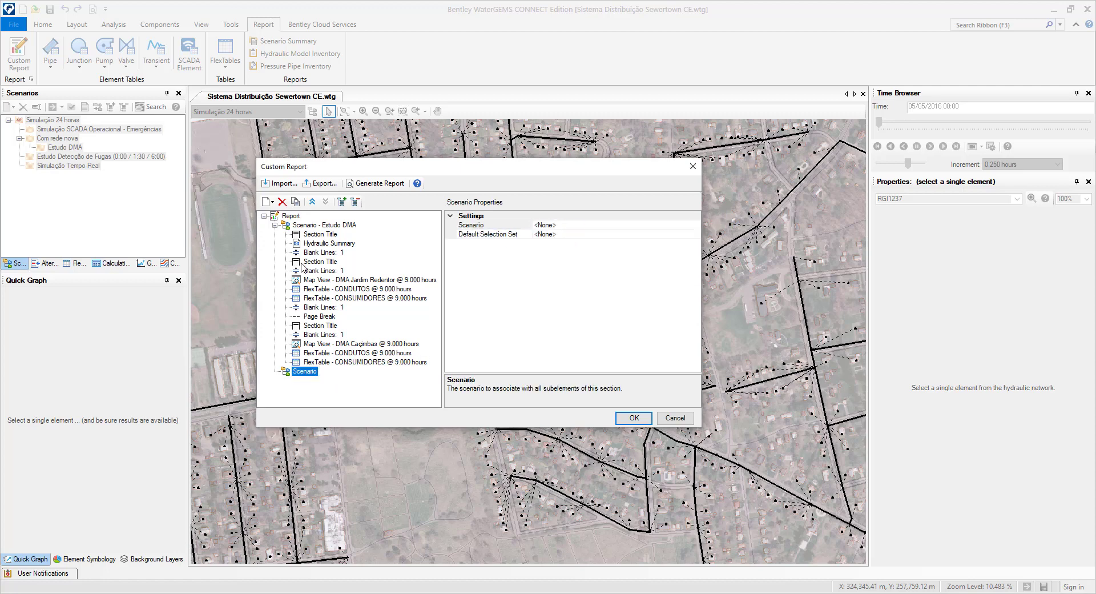
pyautogui.click(282, 202)
# Generate the custom report and narrow the right page margin in its preview
pyautogui.moveTo(396, 166); pyautogui.dragTo(382, 112)
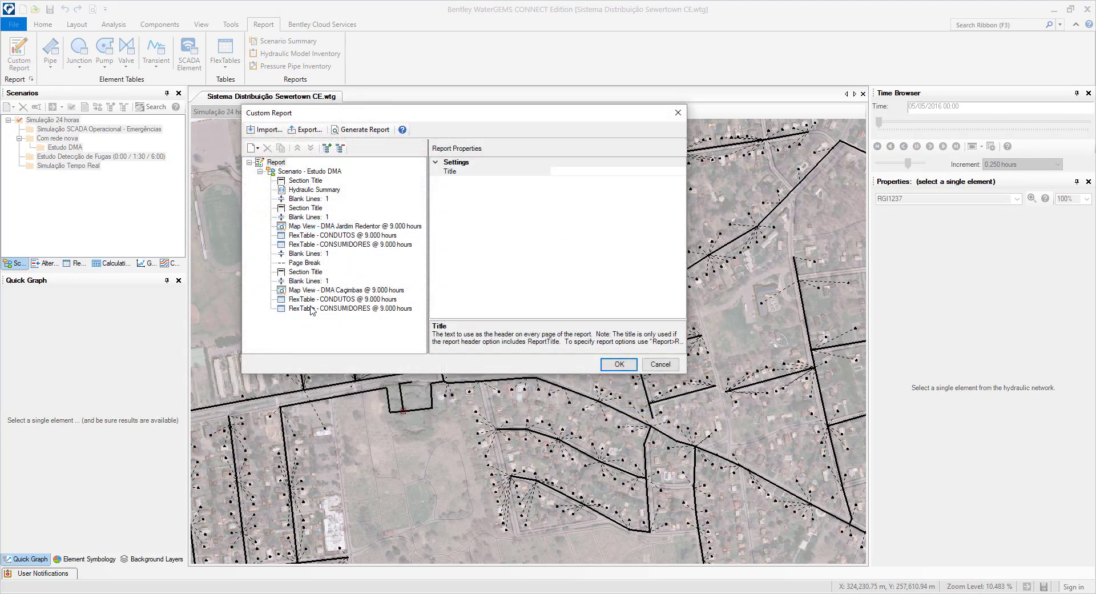
pyautogui.click(360, 130)
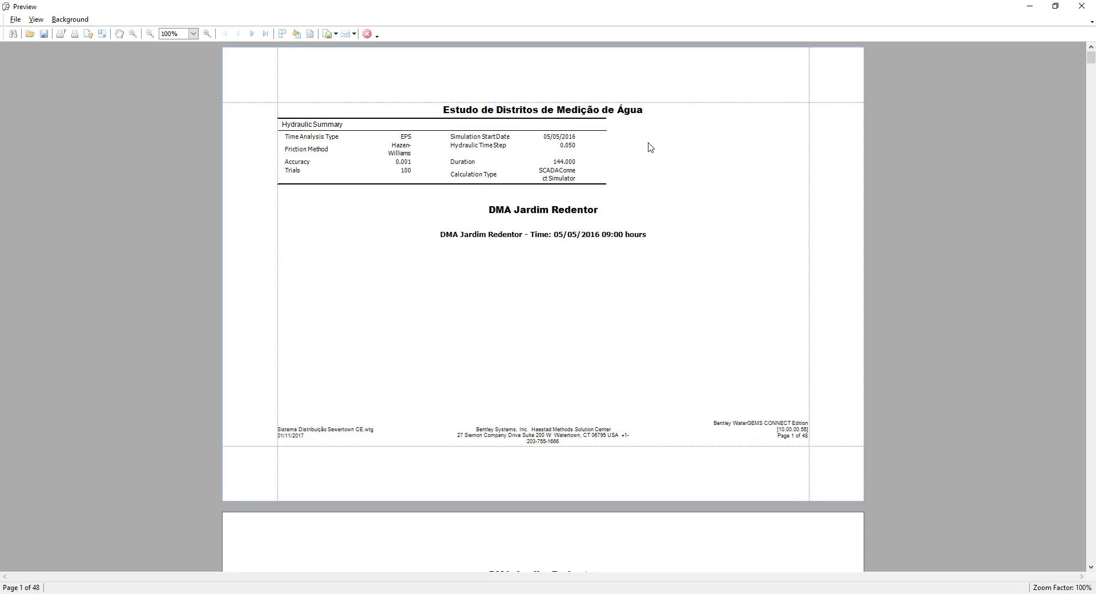
pyautogui.moveTo(810, 91); pyautogui.dragTo(836, 103)
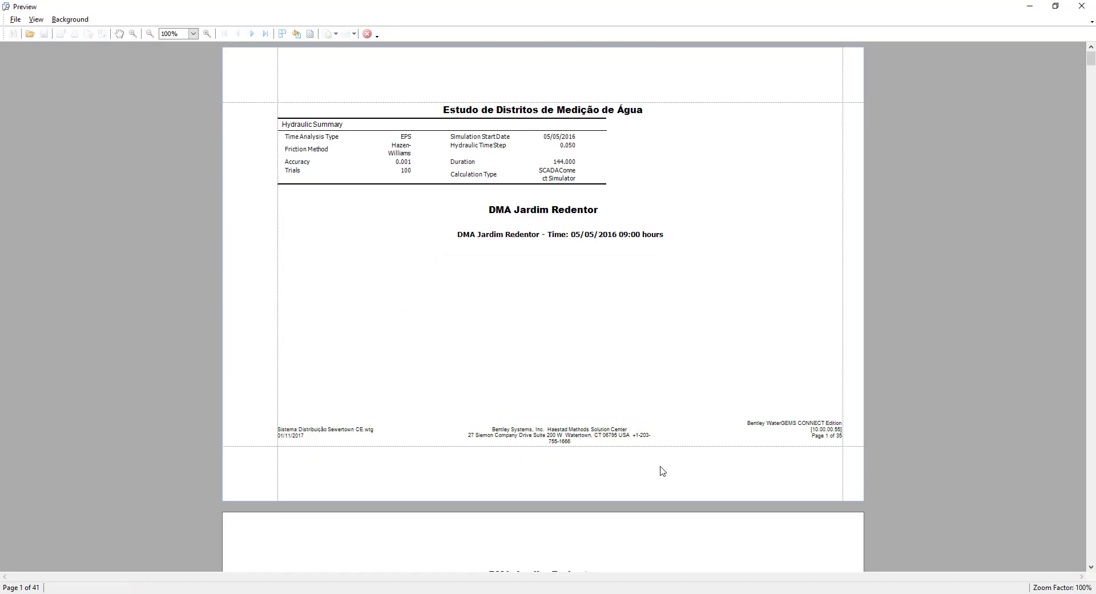
# Review the generated report at 75% zoom, examining the DMA Jardim Redentor map and its CONDUTOS and CONSUMIDORES tables
pyautogui.scroll(-3, 592, 371)
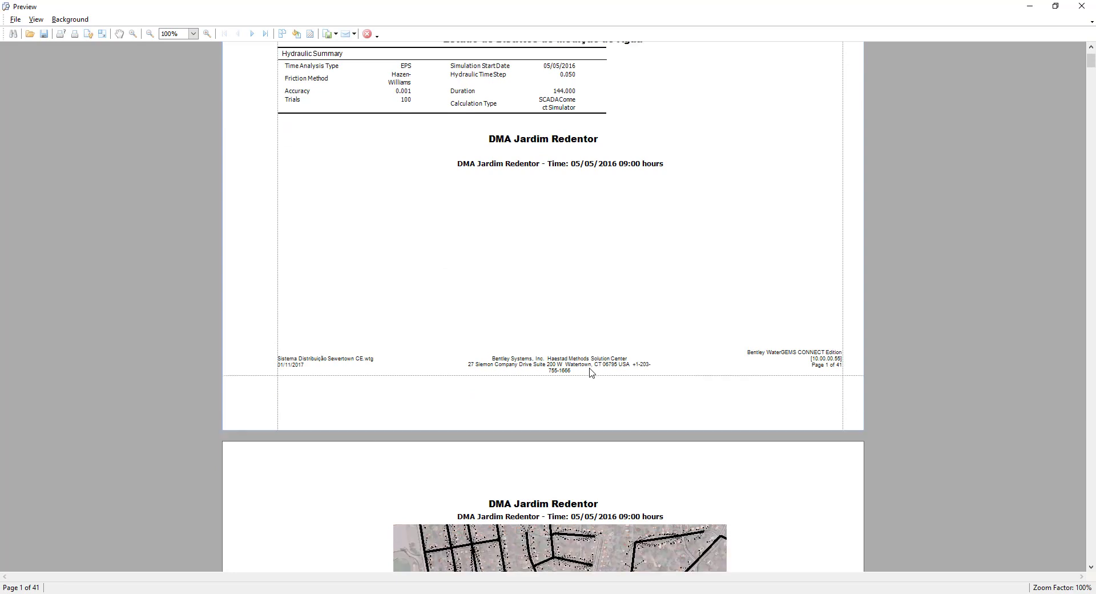
pyautogui.scroll(-1, 591, 375)
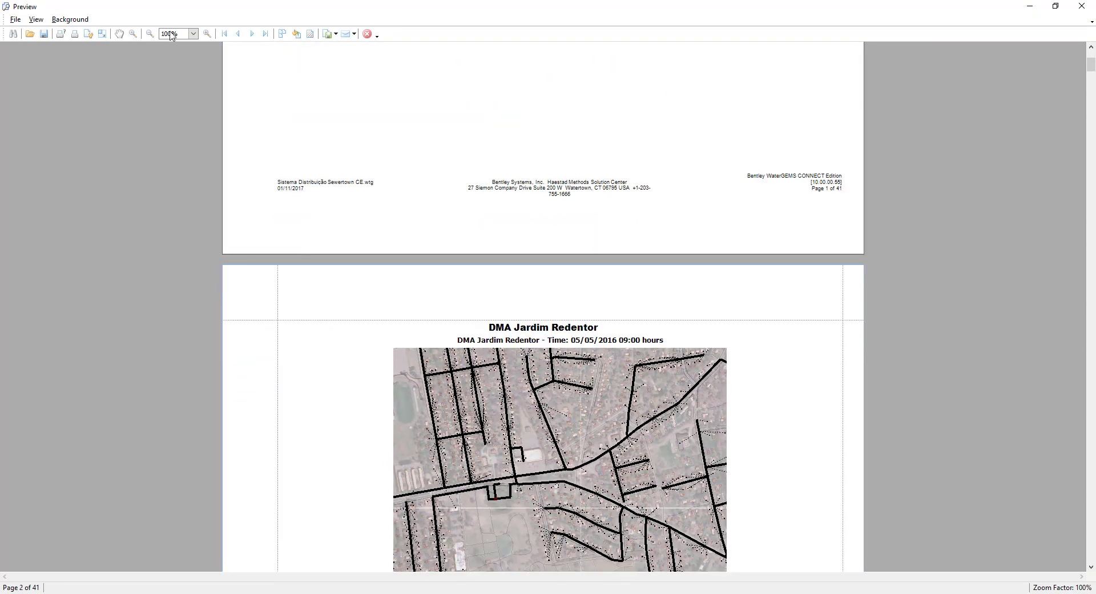
pyautogui.click(193, 33)
pyautogui.click(176, 83)
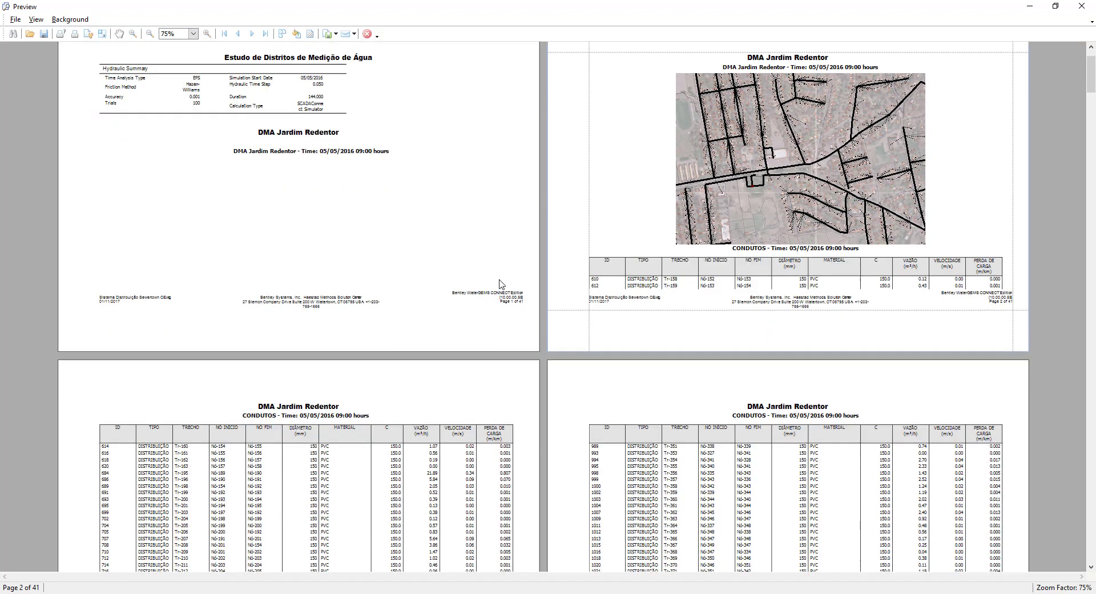
pyautogui.scroll(-3, 502, 283)
pyautogui.scroll(-10, 501, 285)
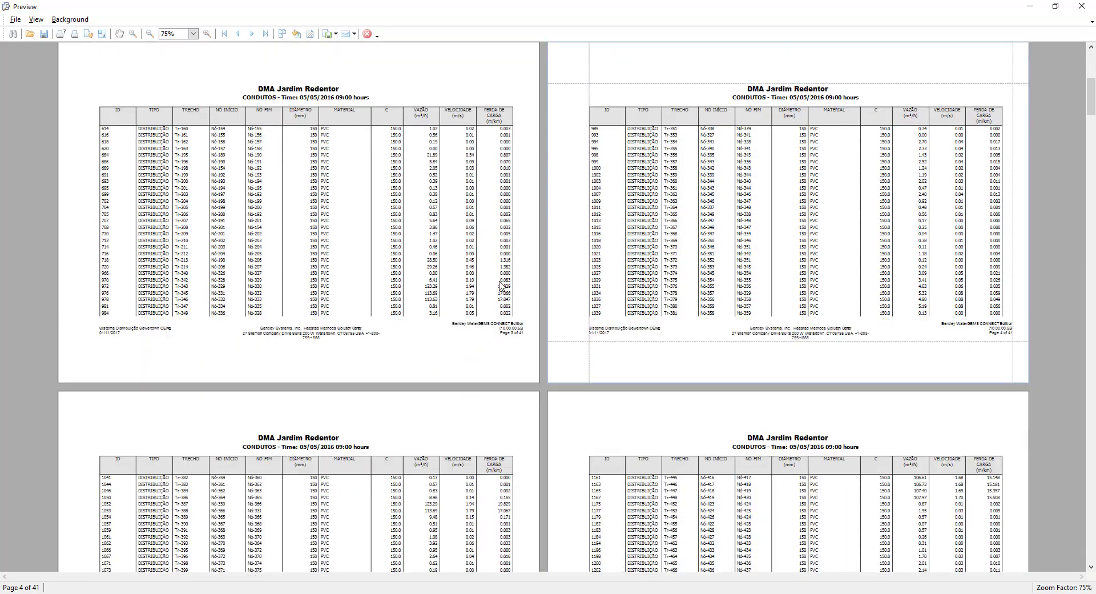
pyautogui.scroll(-12, 500, 286)
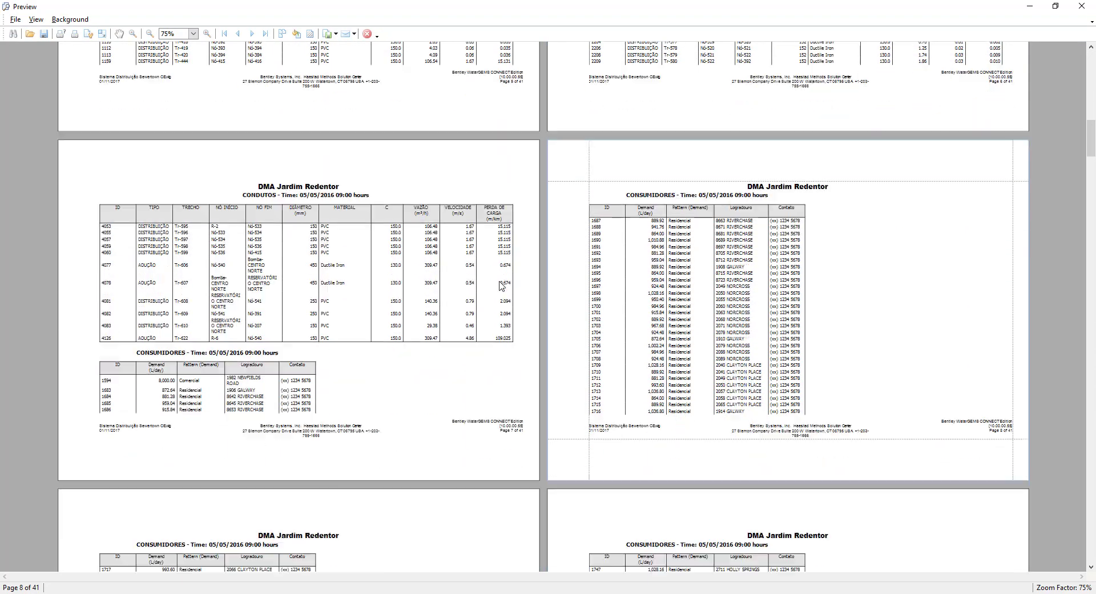
pyautogui.scroll(-13, 500, 286)
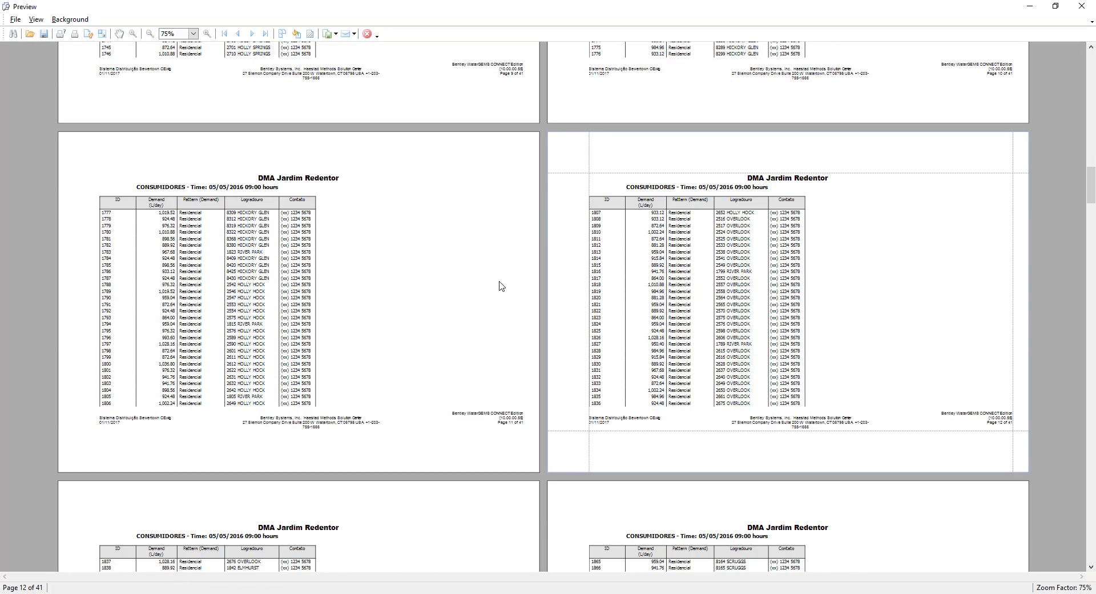
pyautogui.scroll(-12, 500, 285)
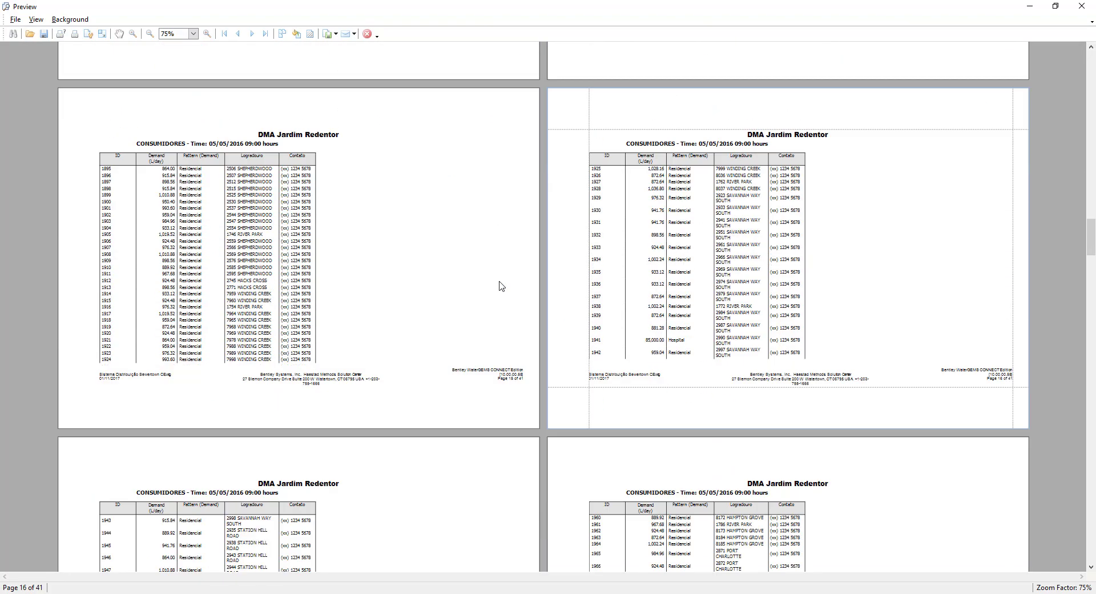
pyautogui.moveTo(1090, 275); pyautogui.dragTo(1090, 314)
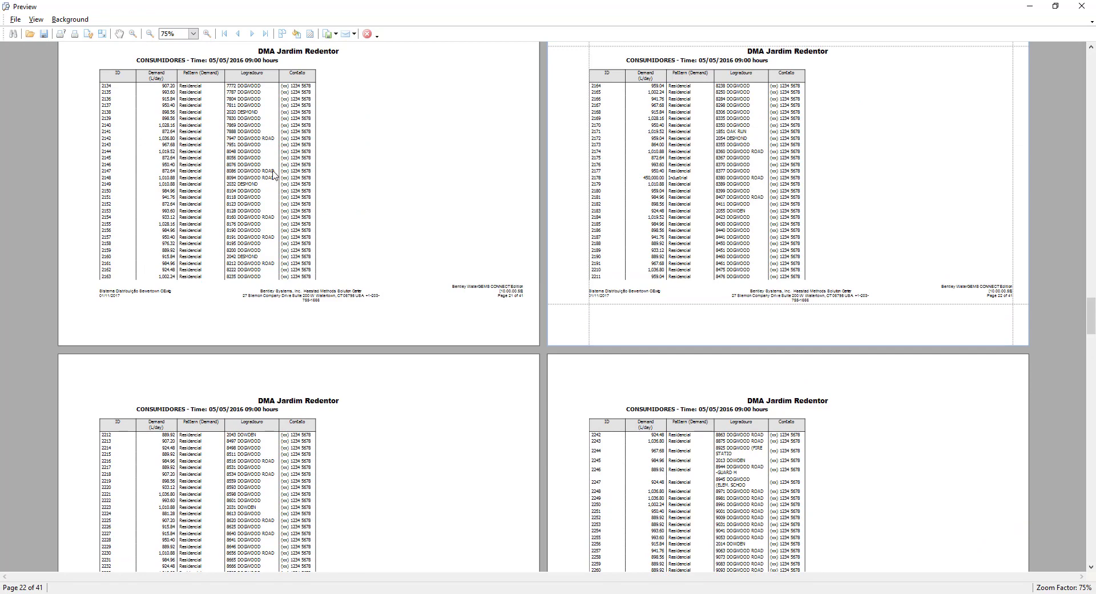
# Check the paper size, orientation and margins in the report's page setup, and cancel without changes
pyautogui.click(17, 21)
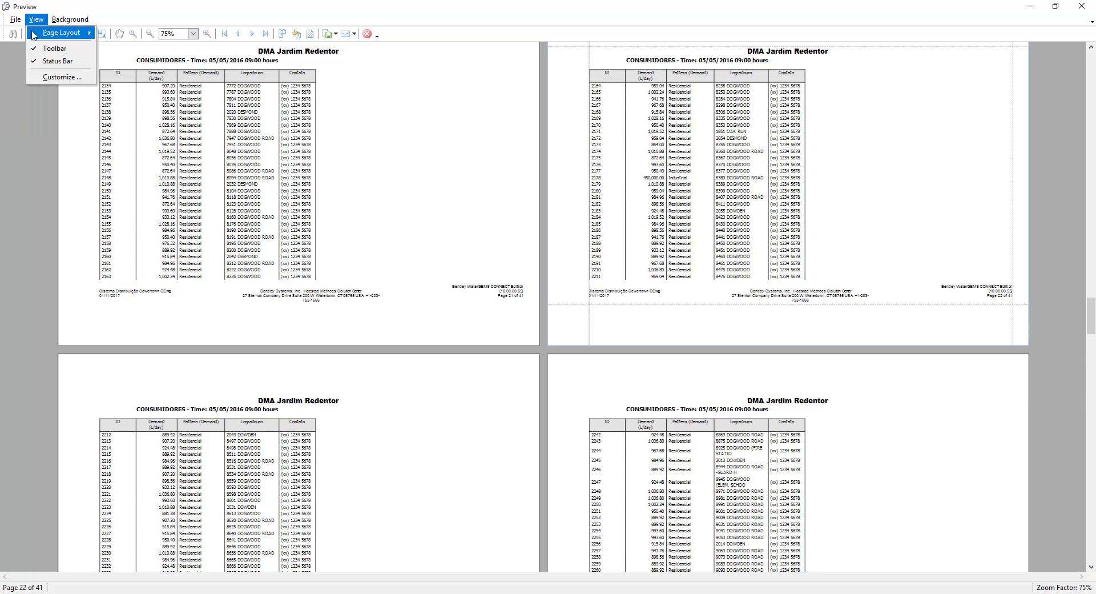
pyautogui.click(25, 35)
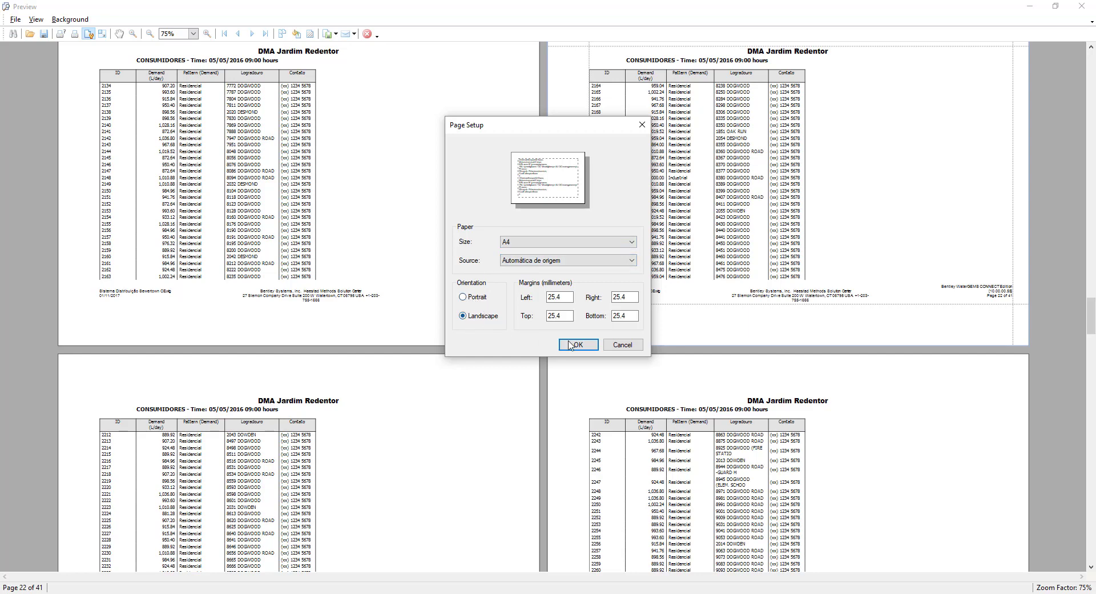
pyautogui.click(622, 344)
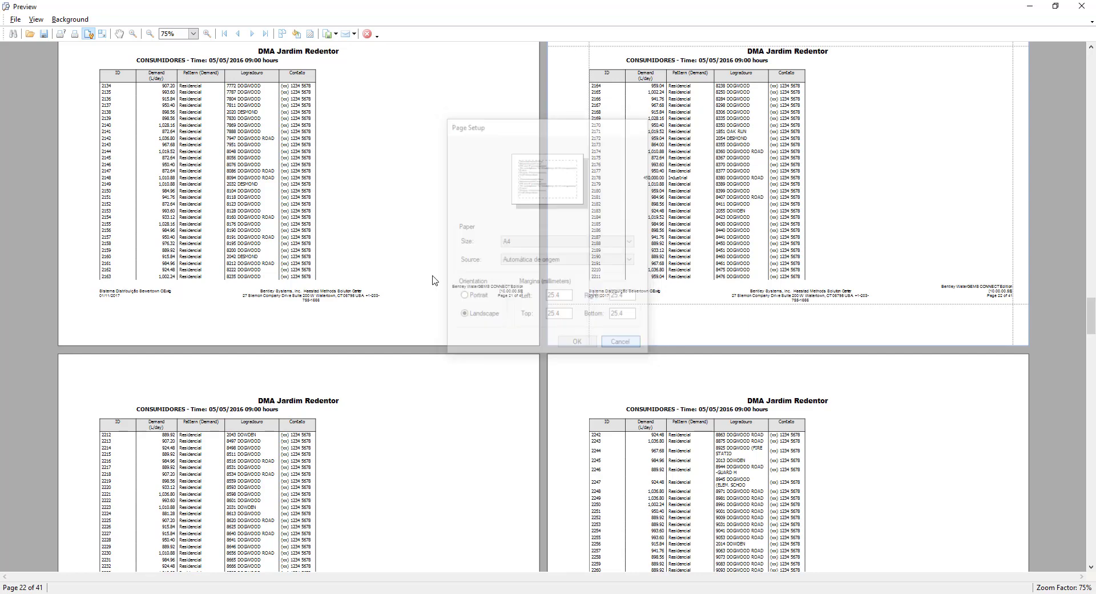
# Look up the file formats available for exporting the report document
pyautogui.click(16, 21)
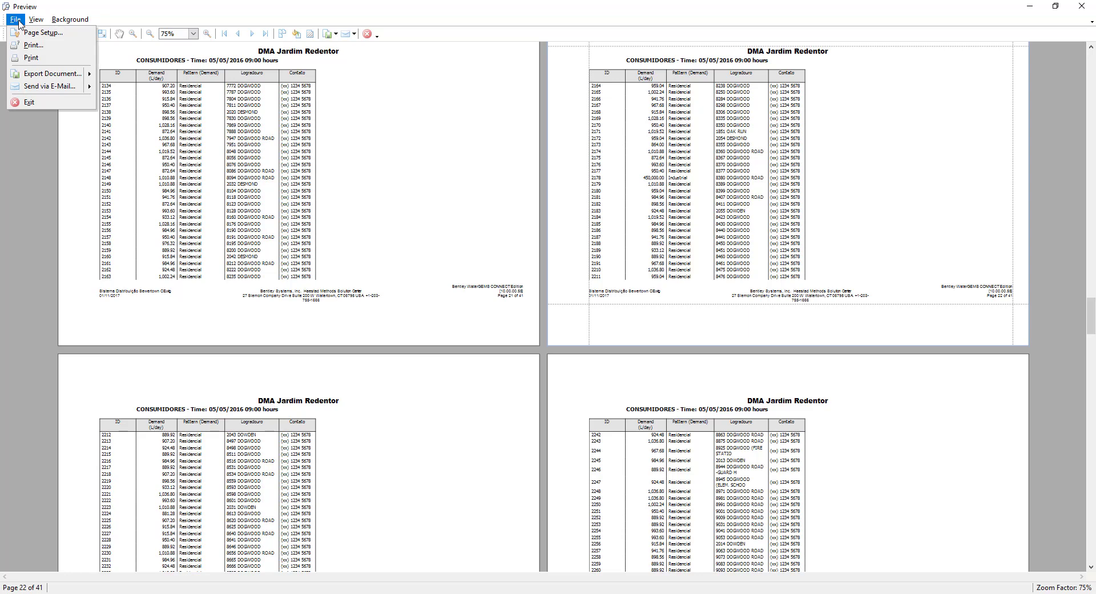
pyautogui.click(37, 74)
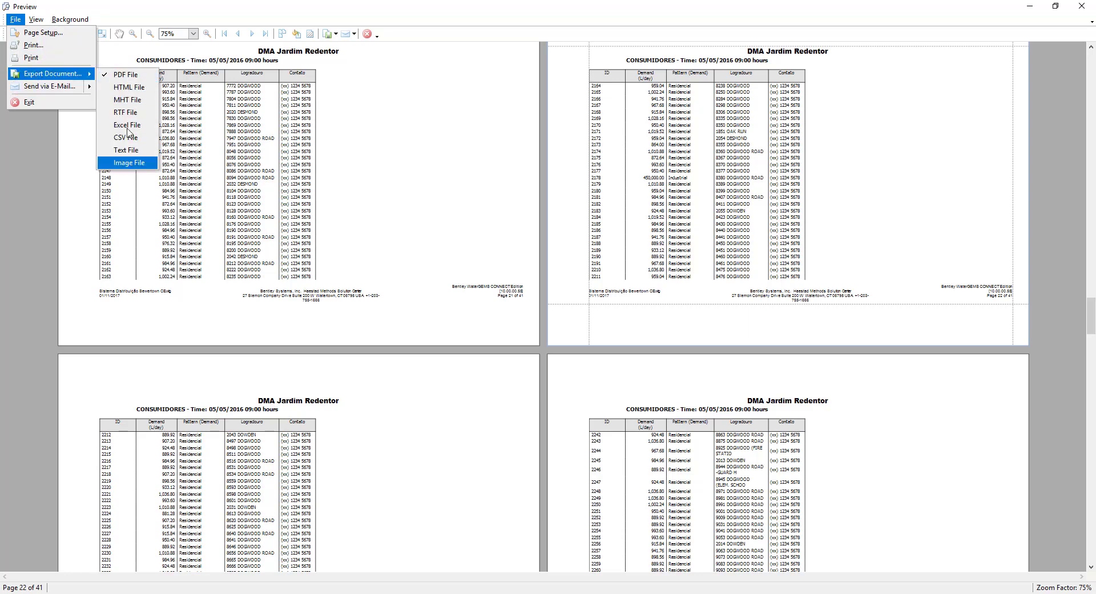